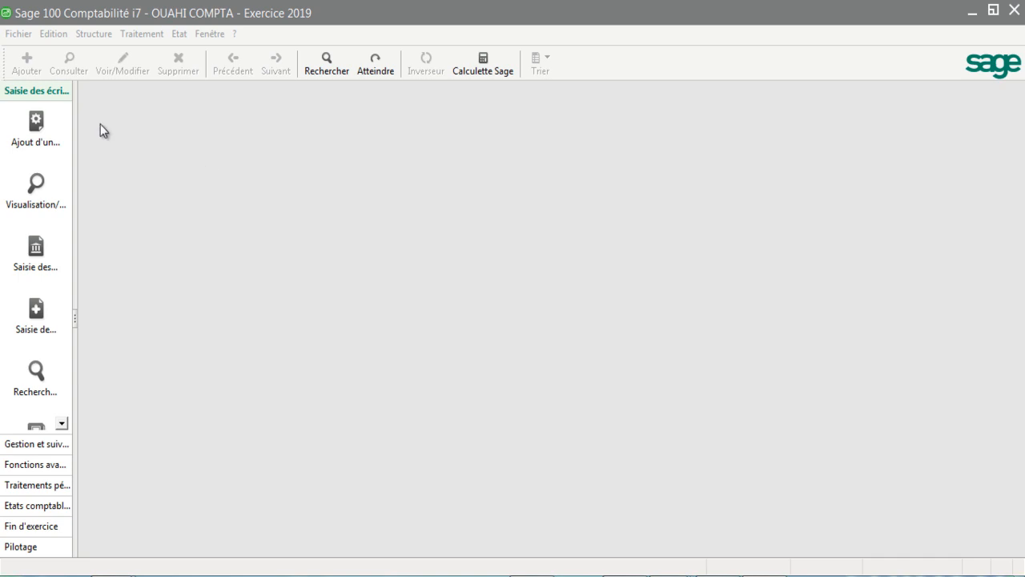
# Step: Create a new configurable import/export format and save it on the desktop (Bureau) as "ecritures comptable"
pyautogui.click(23, 35)
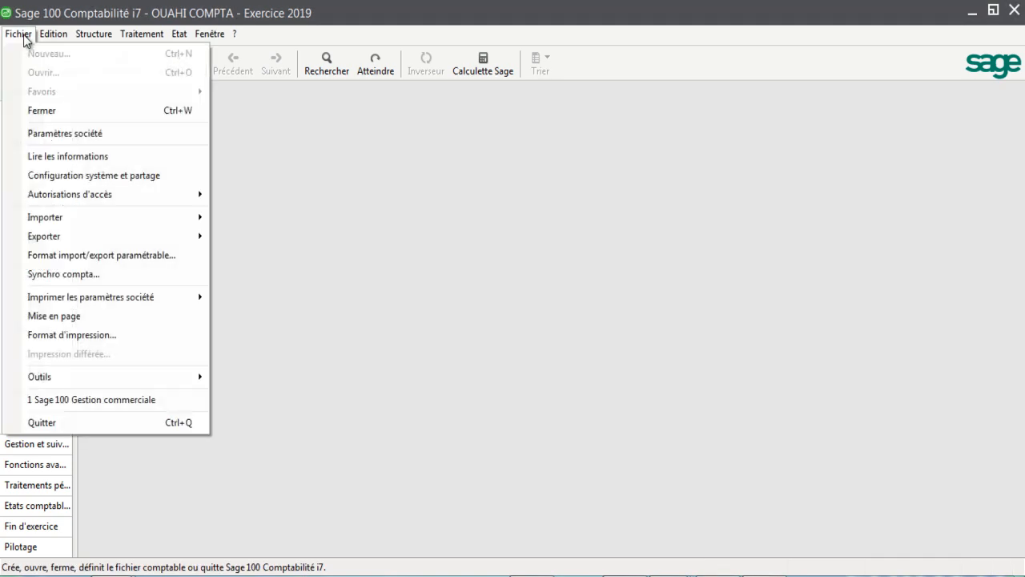
pyautogui.click(128, 257)
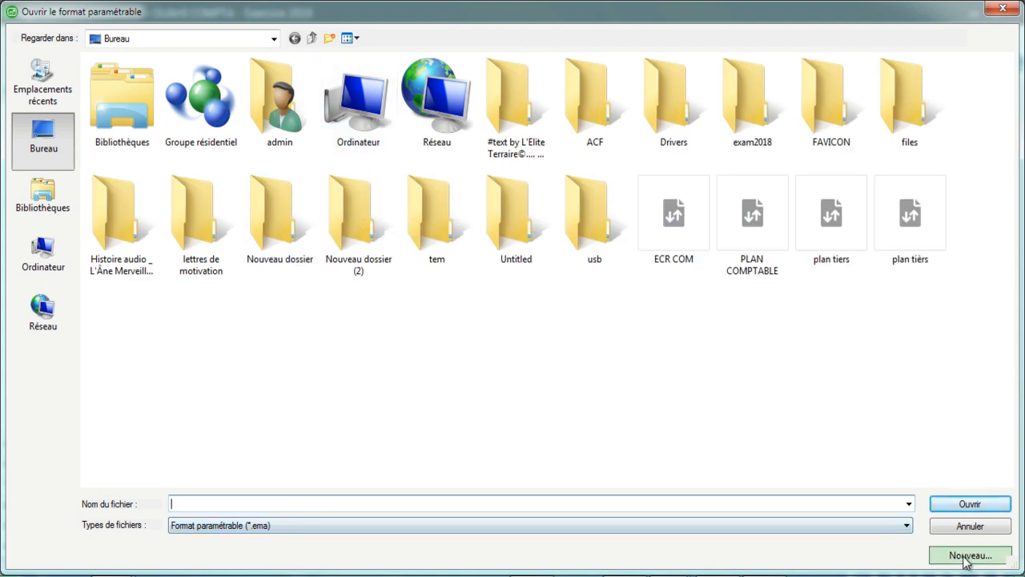
pyautogui.click(969, 556)
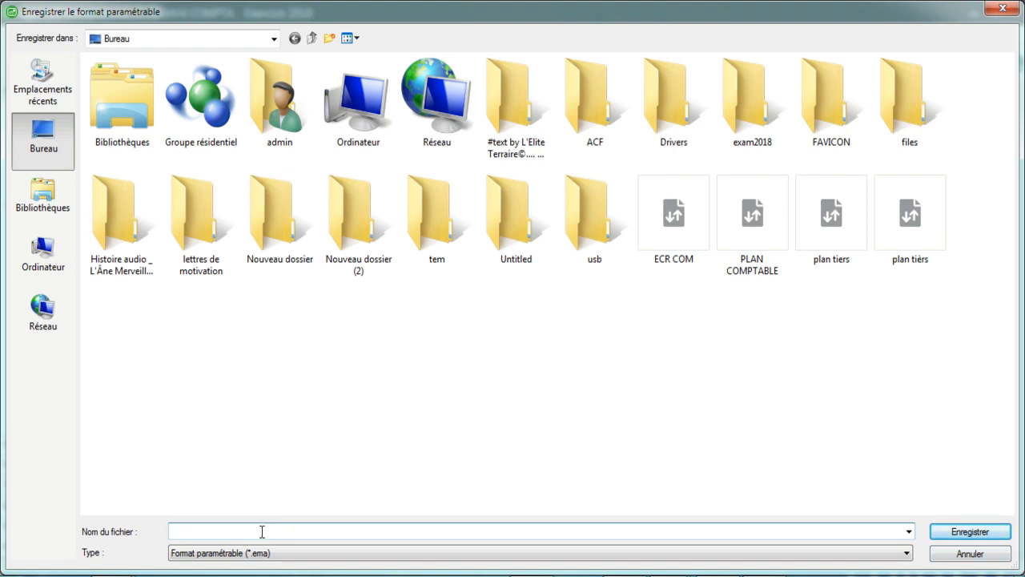
pyautogui.write('ec')
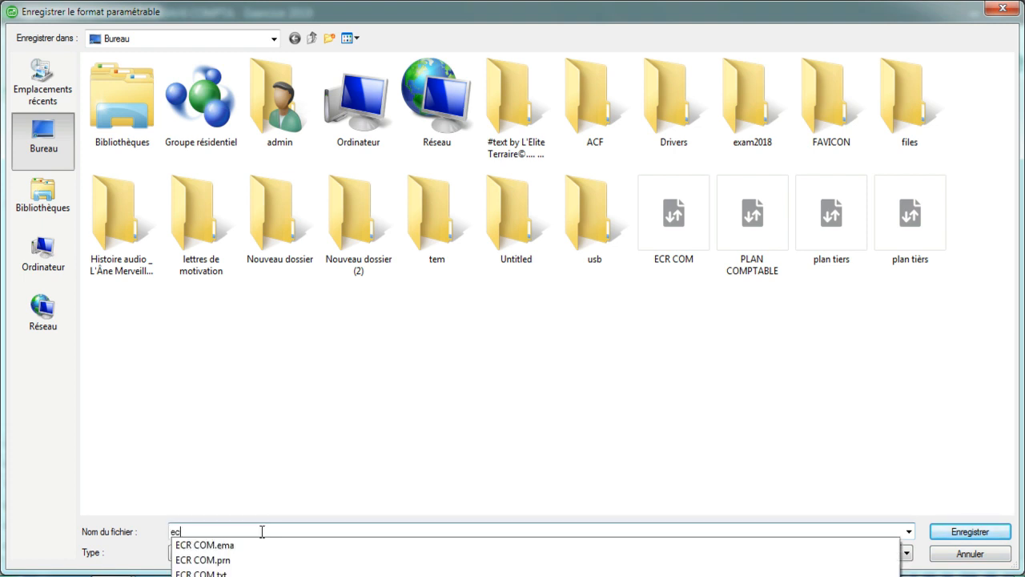
pyautogui.write('ritures com')
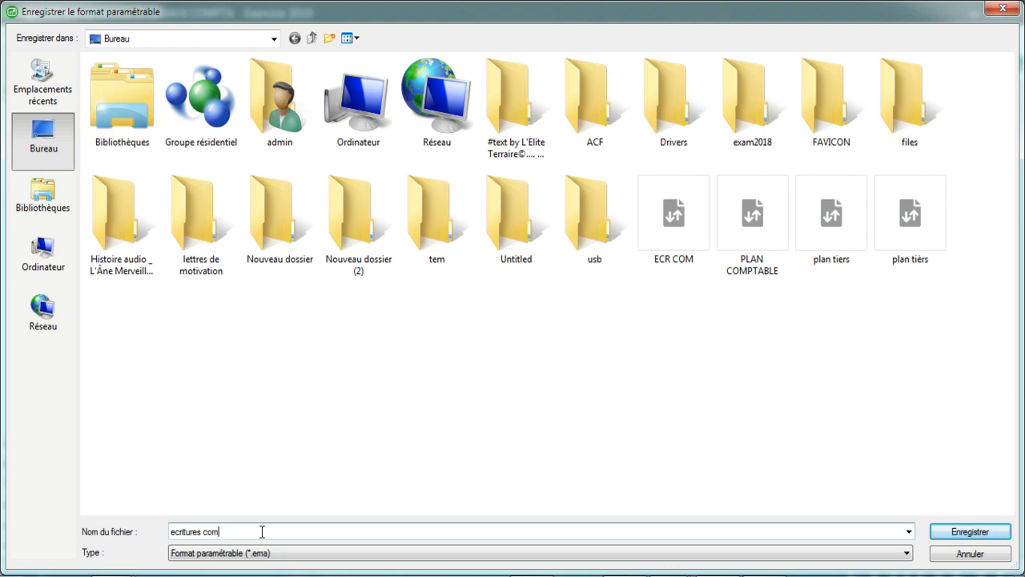
pyautogui.write('ptable')
pyautogui.click(967, 535)
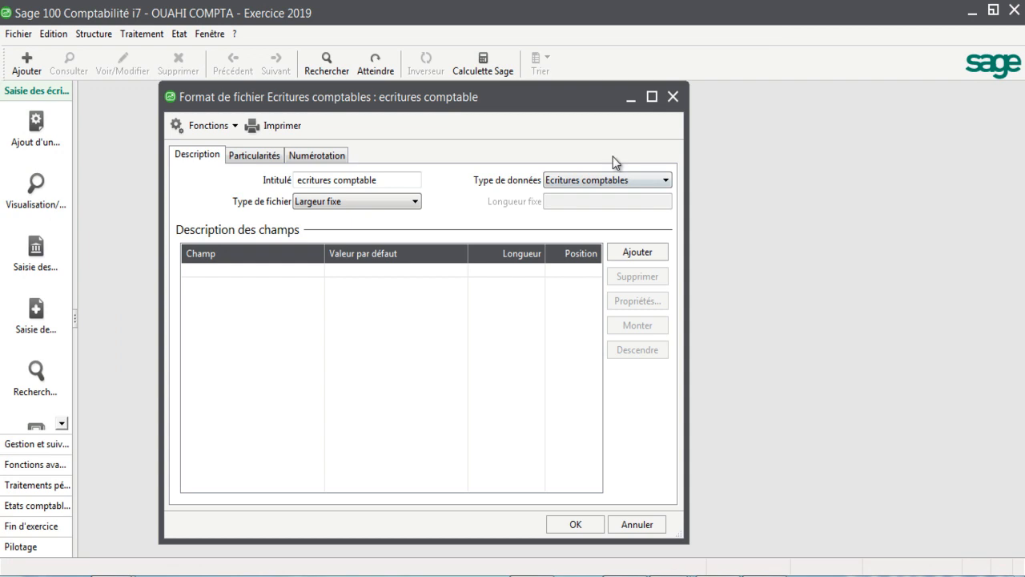
# Step: Set the format's file type to Délimité, confirming the change, and its data type to Ecritures comptables
pyautogui.moveTo(457, 98); pyautogui.dragTo(535, 97)
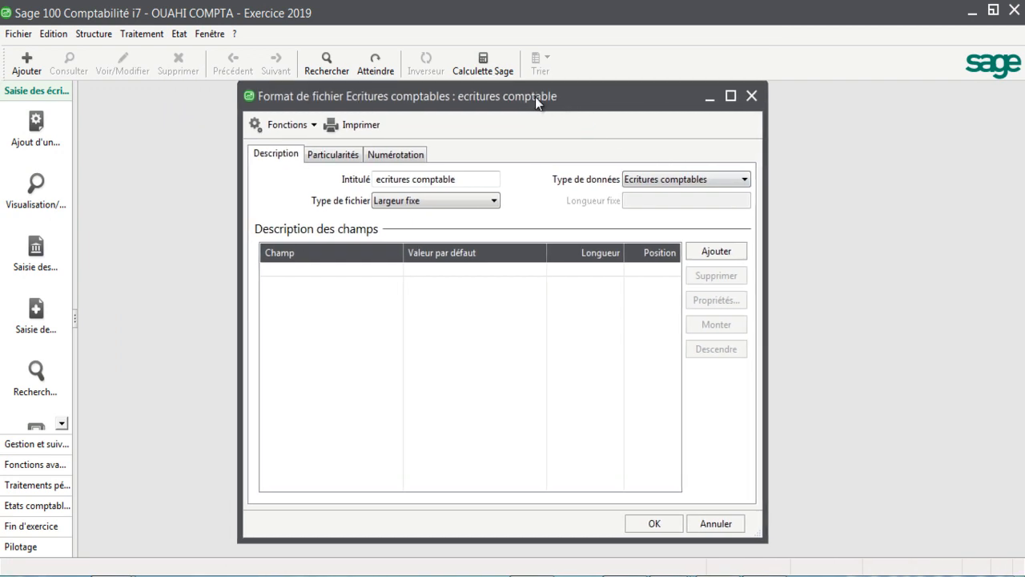
pyautogui.click(397, 205)
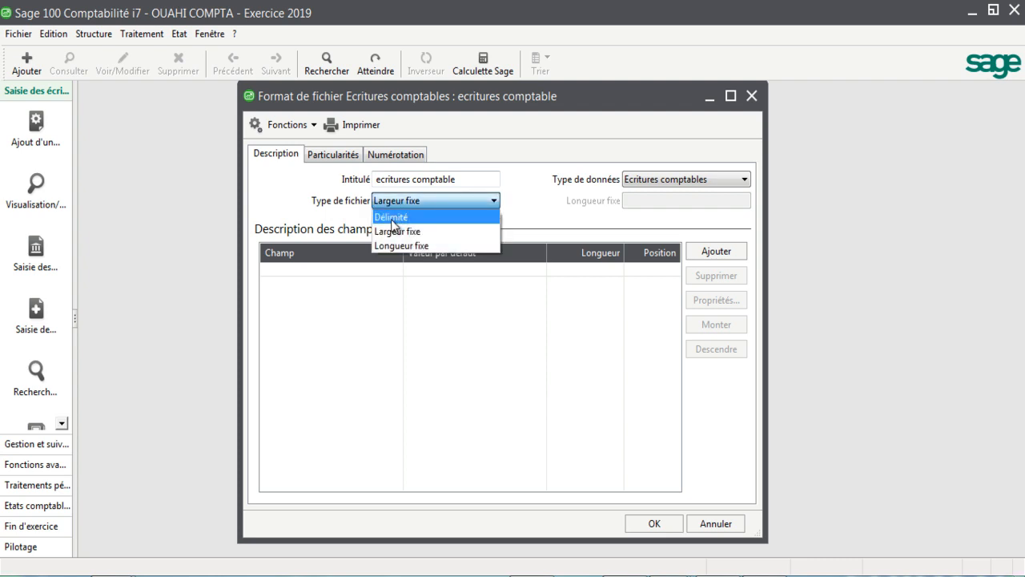
pyautogui.click(393, 223)
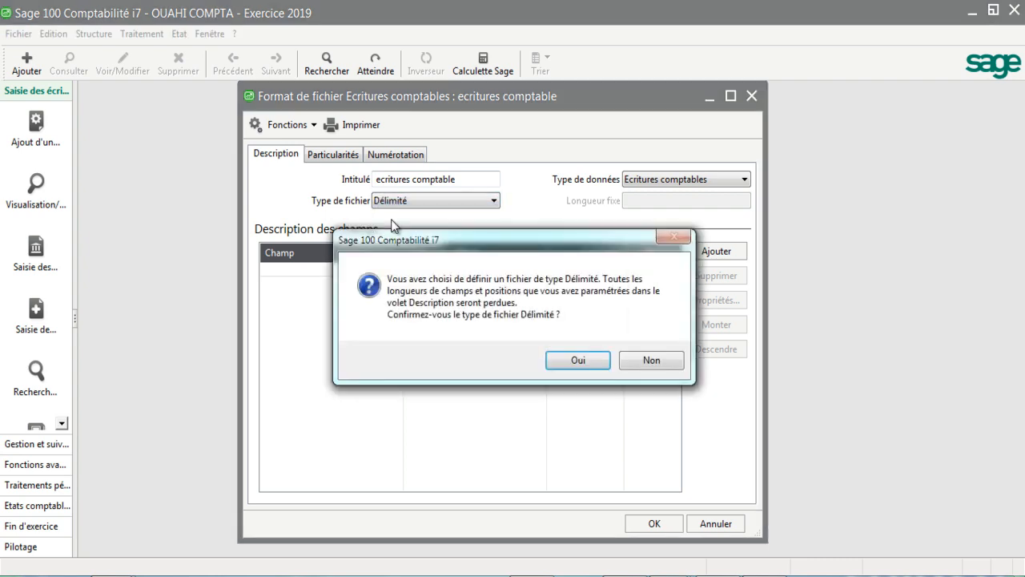
pyautogui.click(573, 362)
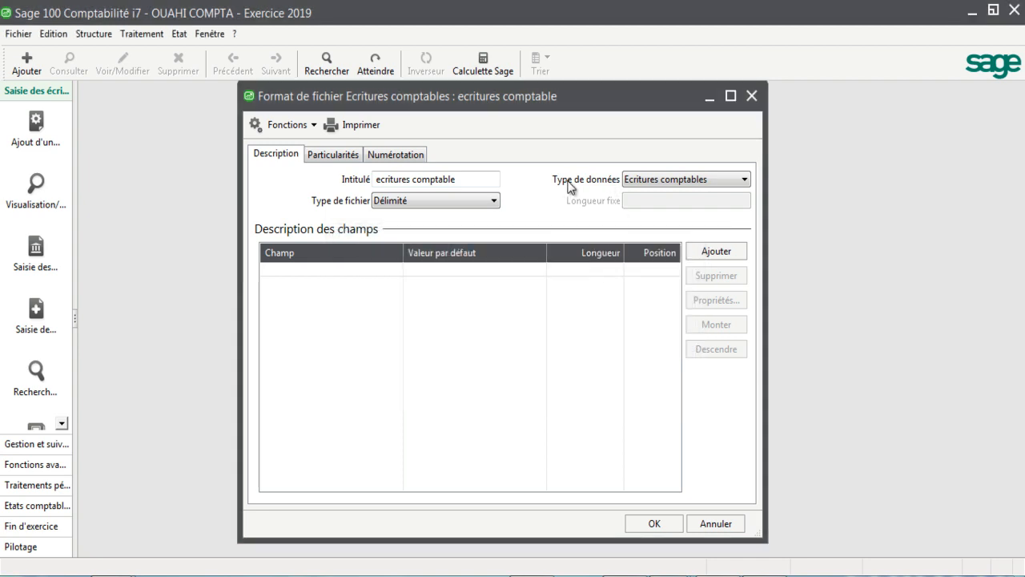
pyautogui.click(657, 181)
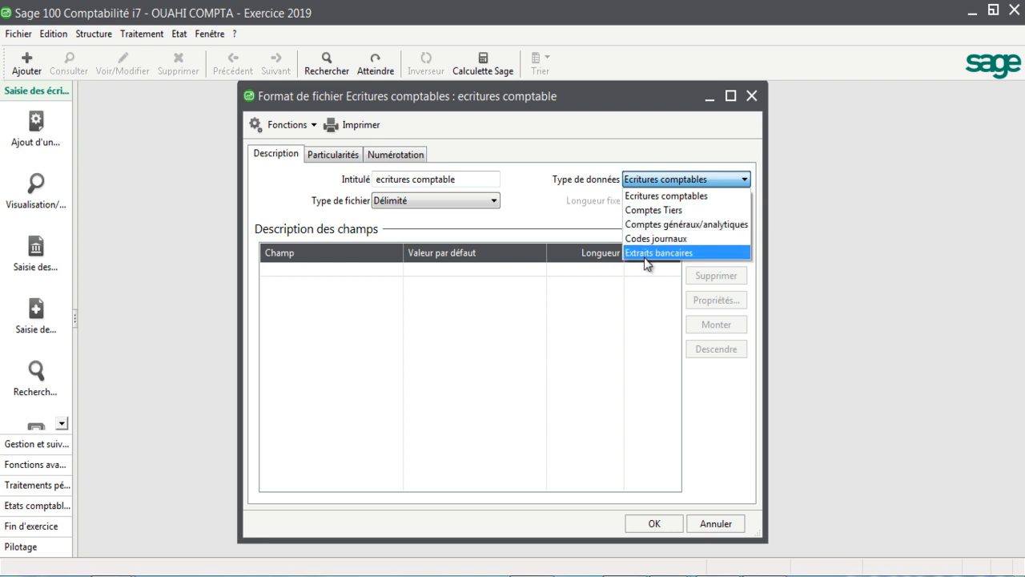
pyautogui.click(643, 196)
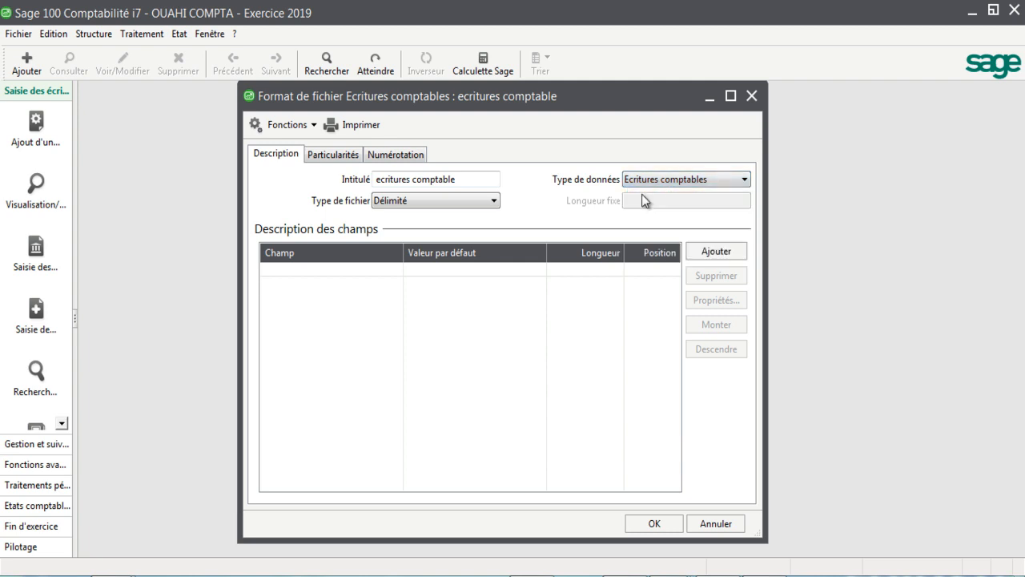
# Step: Switch to the ECR COM workbook in Excel and check its column headings for the field order, starting with the invoice date
pyautogui.click(710, 253)
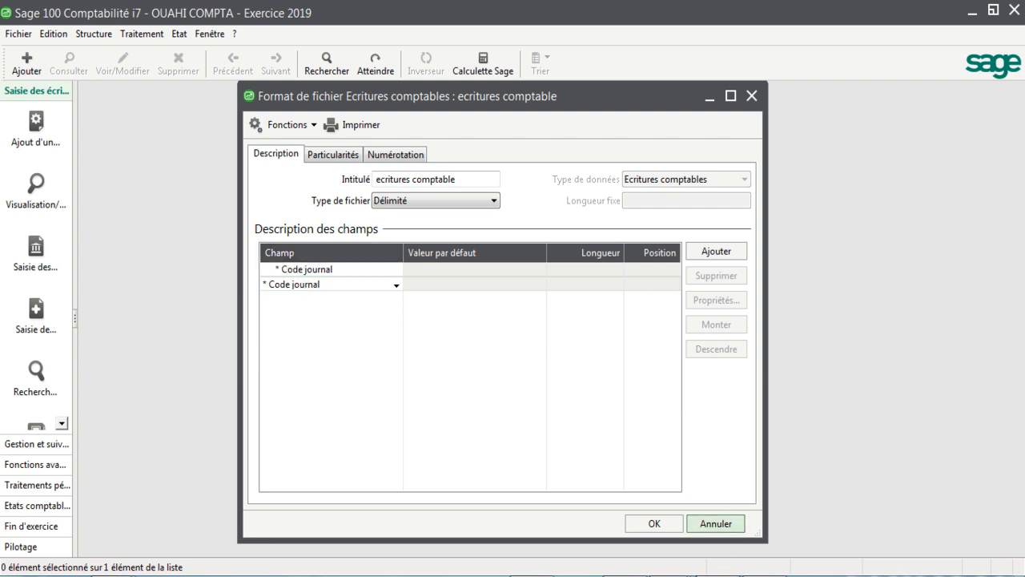
pyautogui.moveTo(717, 576)
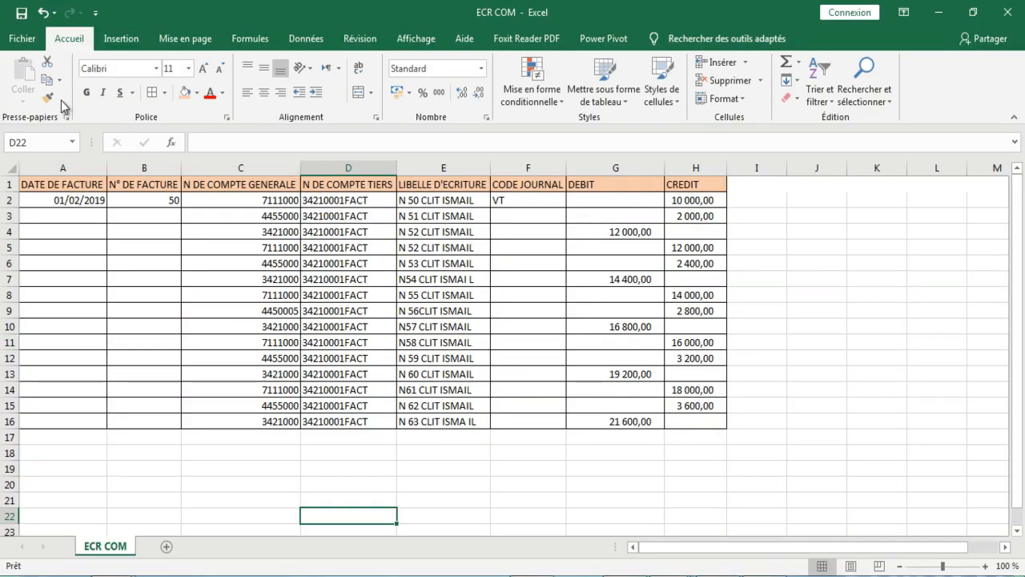
pyautogui.click(63, 199)
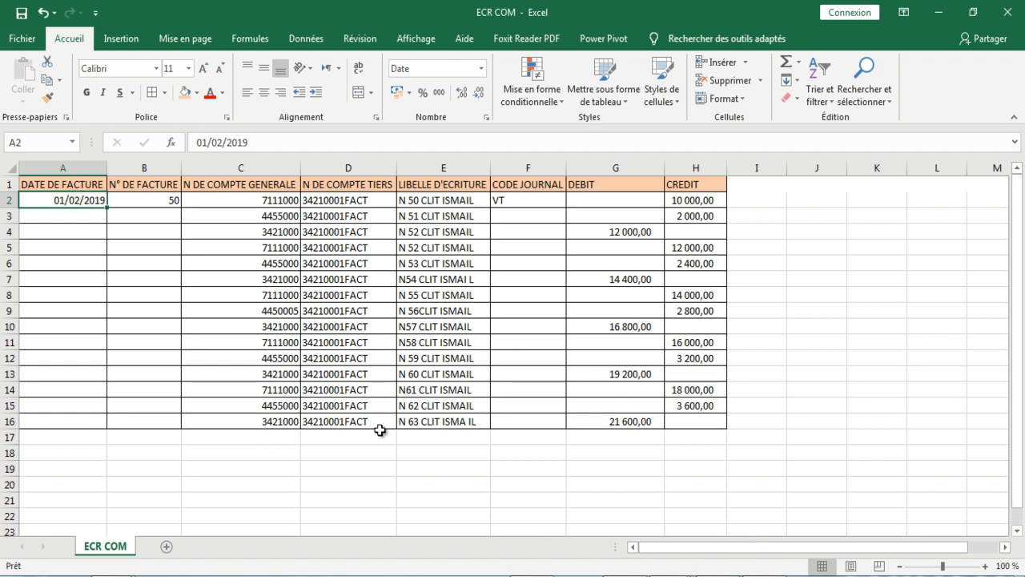
pyautogui.click(70, 186)
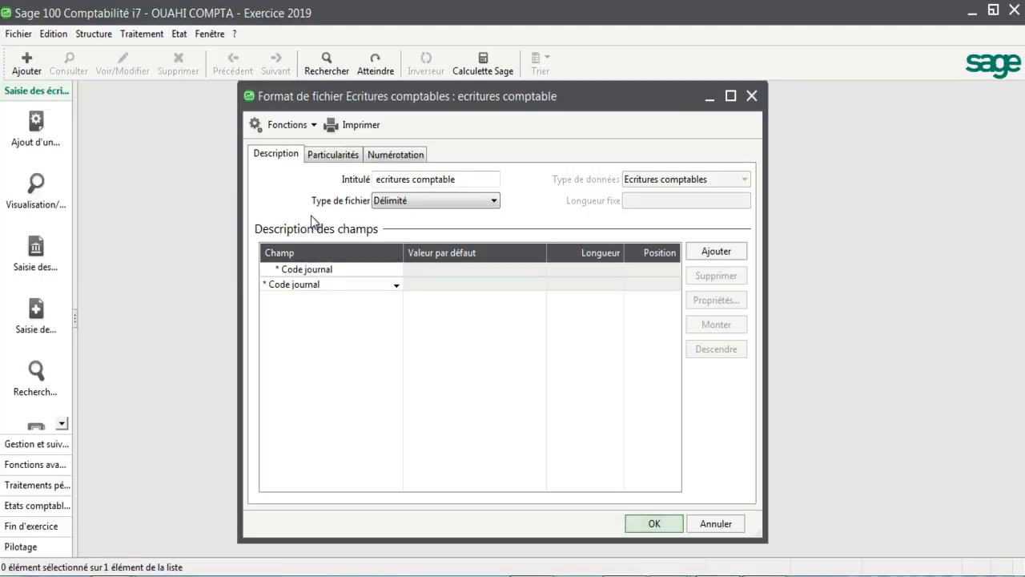
# Step: Back in Sage 100 Comptabilité, add Date de pièce as the first field of the format, followed by Numéro facture
pyautogui.click(697, 253)
pyautogui.click(397, 272)
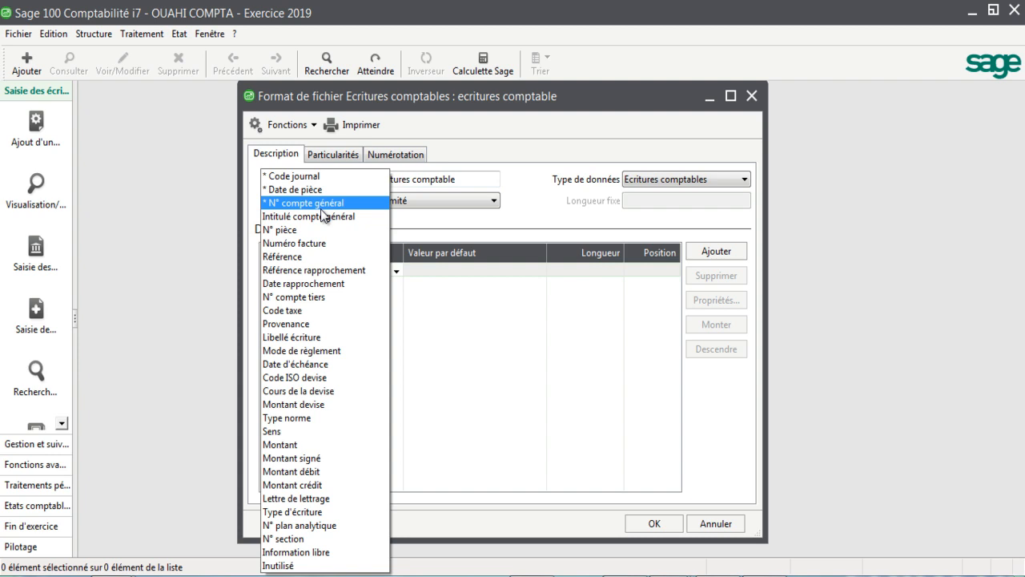
pyautogui.click(286, 190)
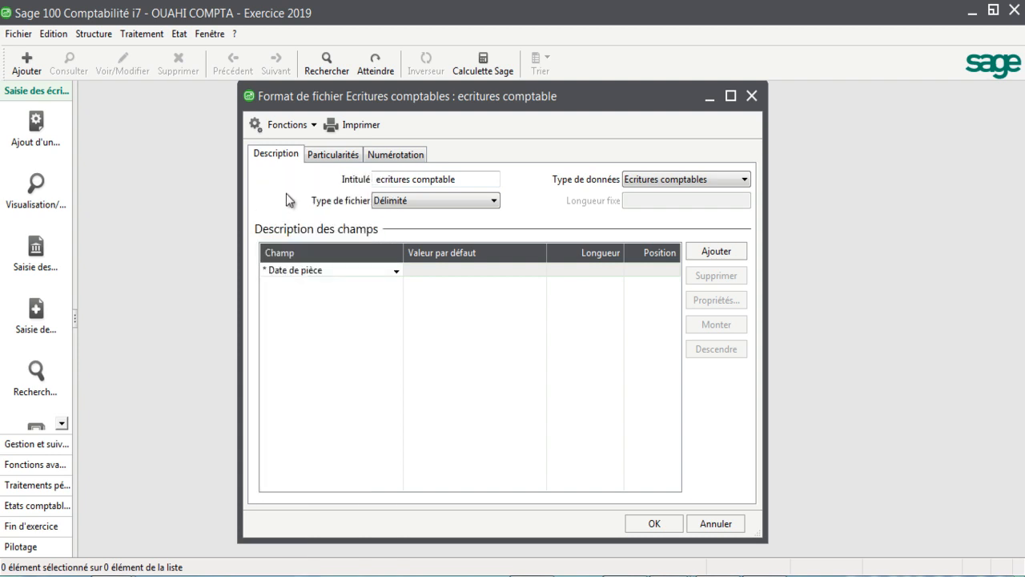
pyautogui.click(713, 252)
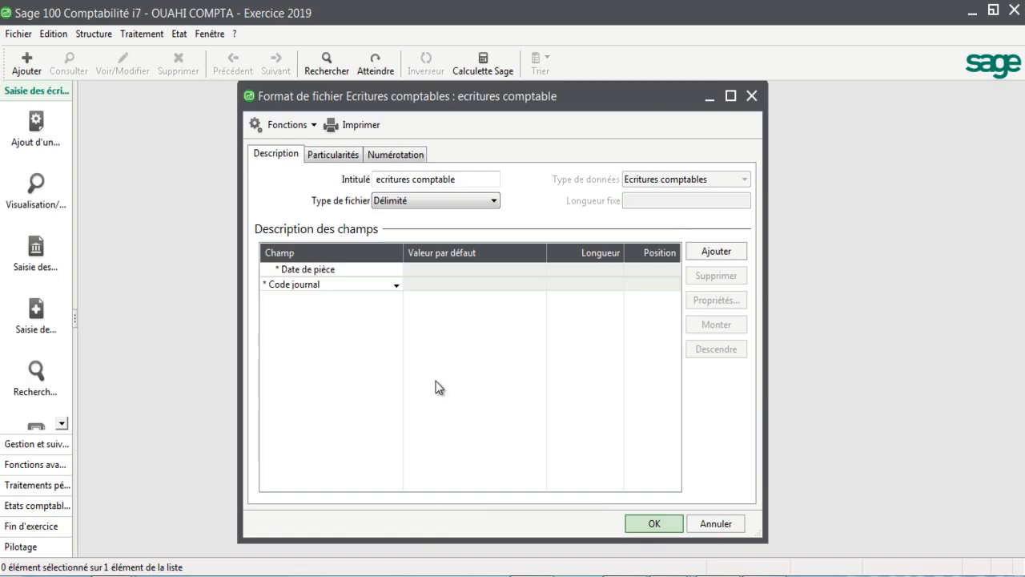
pyautogui.click(393, 287)
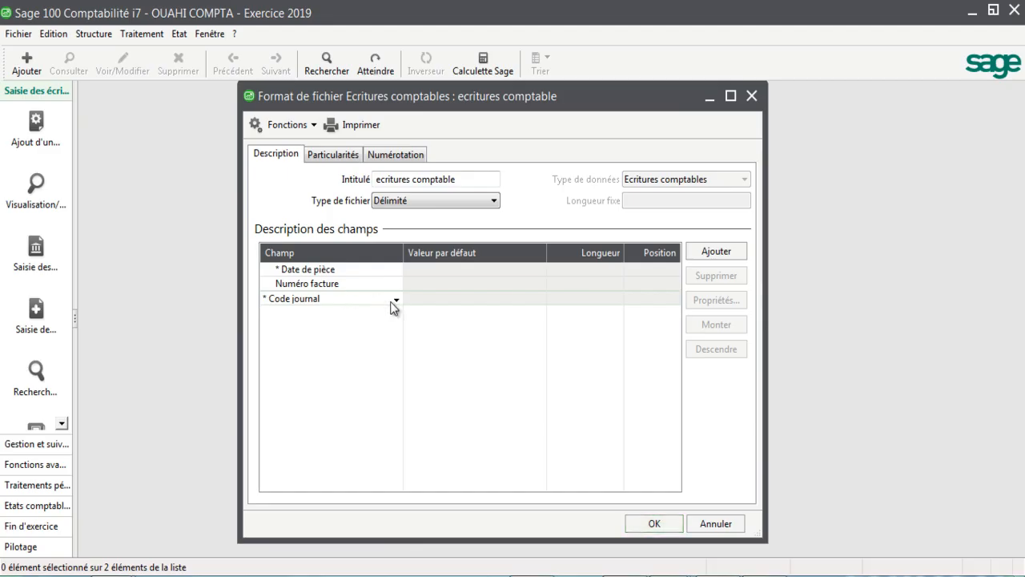
# Step: Add the N° compte général and N° compte tiers fields after Numéro facture in the field description
pyautogui.click(391, 300)
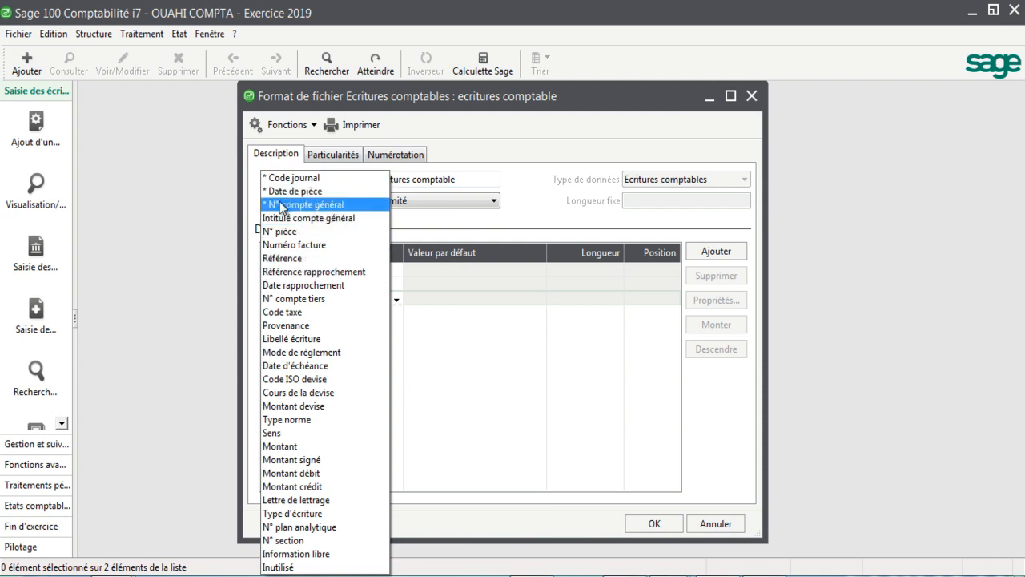
pyautogui.click(311, 205)
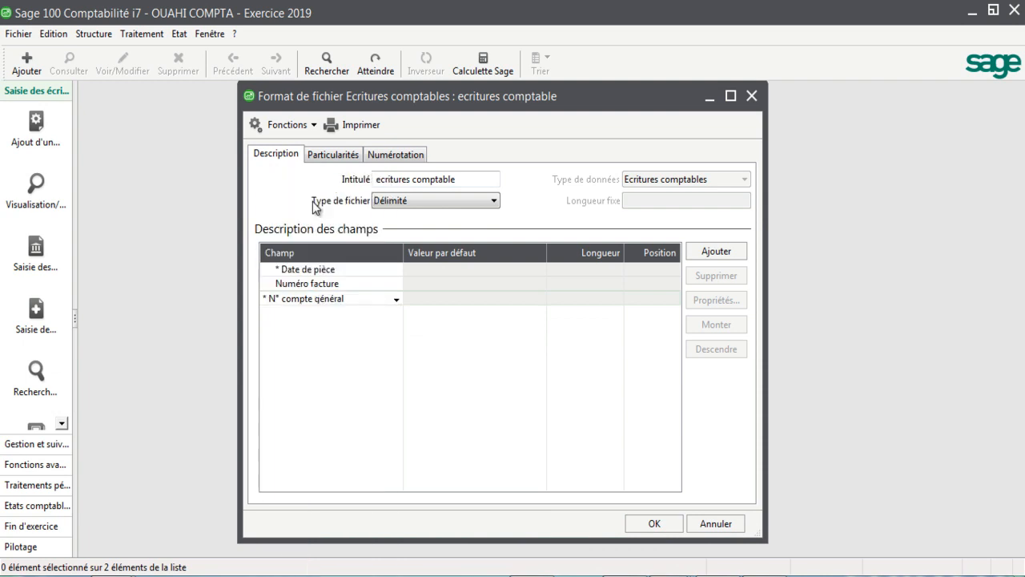
pyautogui.click(705, 253)
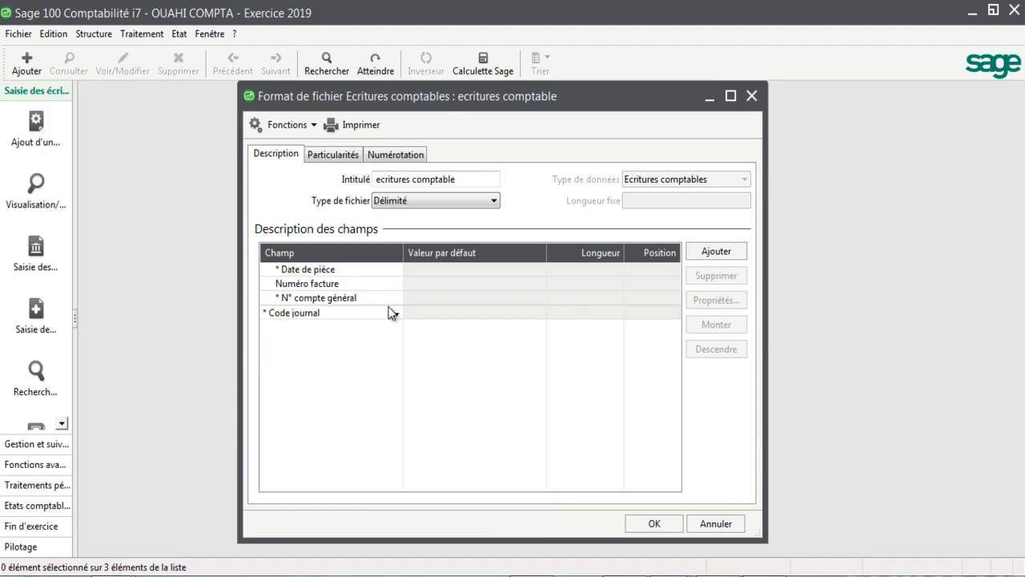
pyautogui.click(394, 315)
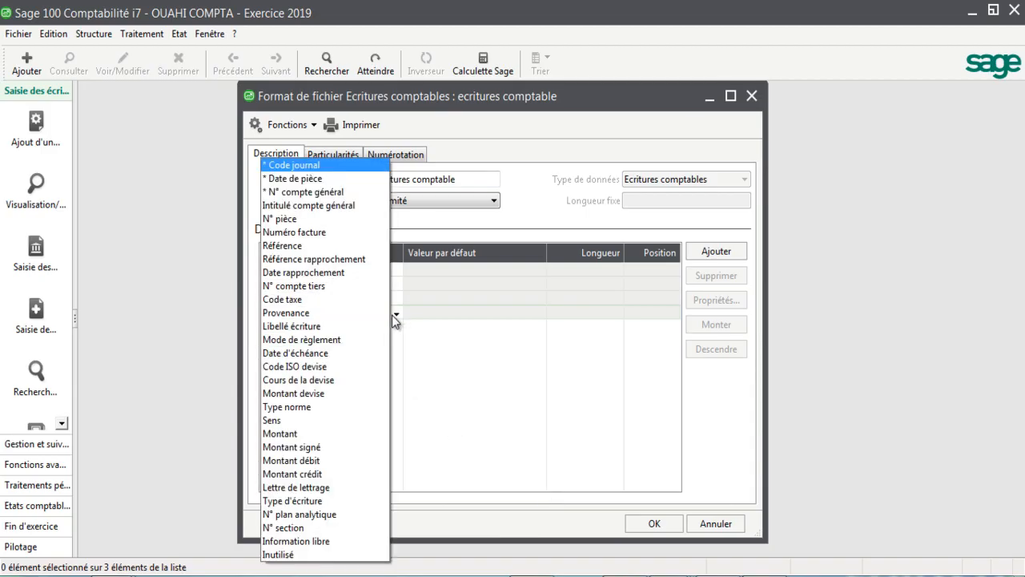
pyautogui.click(303, 292)
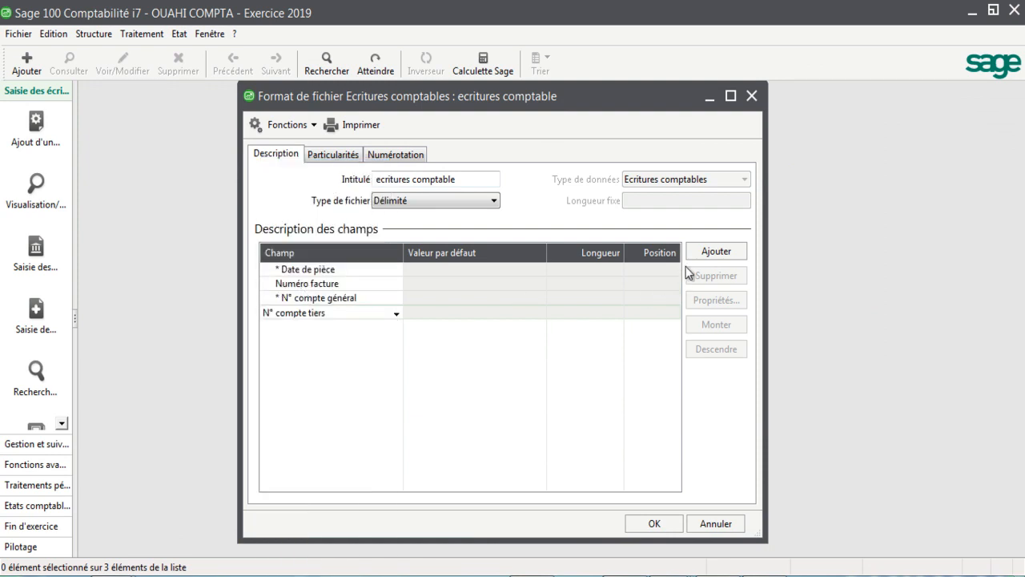
pyautogui.click(709, 255)
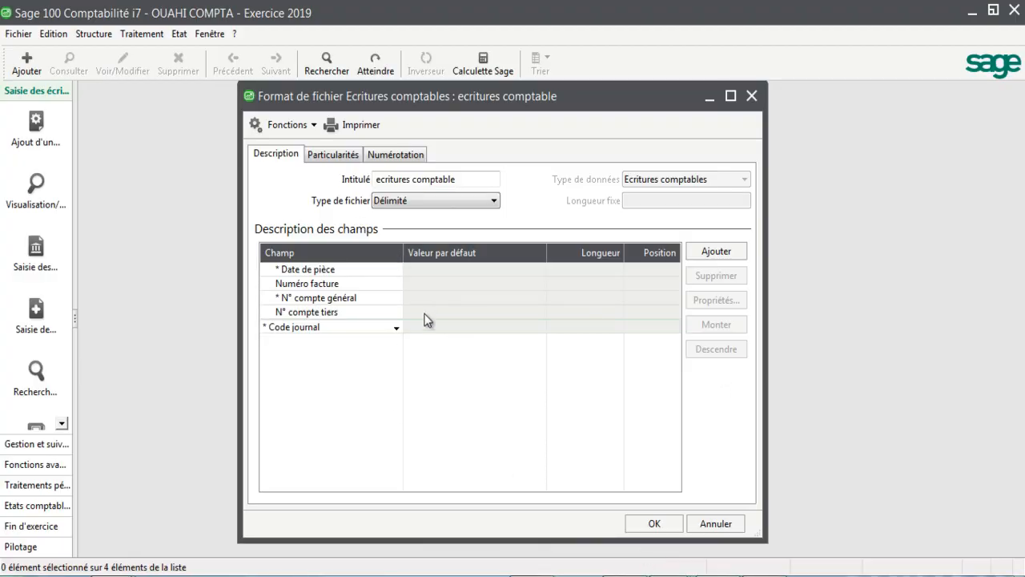
# Step: Add the Libellé écriture and Code journal fields after N° compte tiers in the field description
pyautogui.click(395, 327)
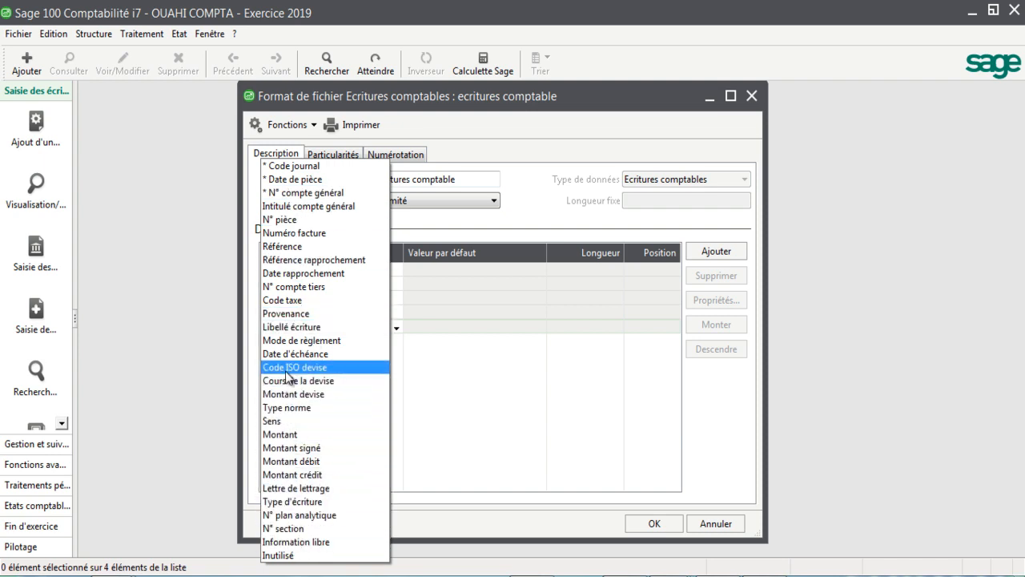
pyautogui.click(290, 327)
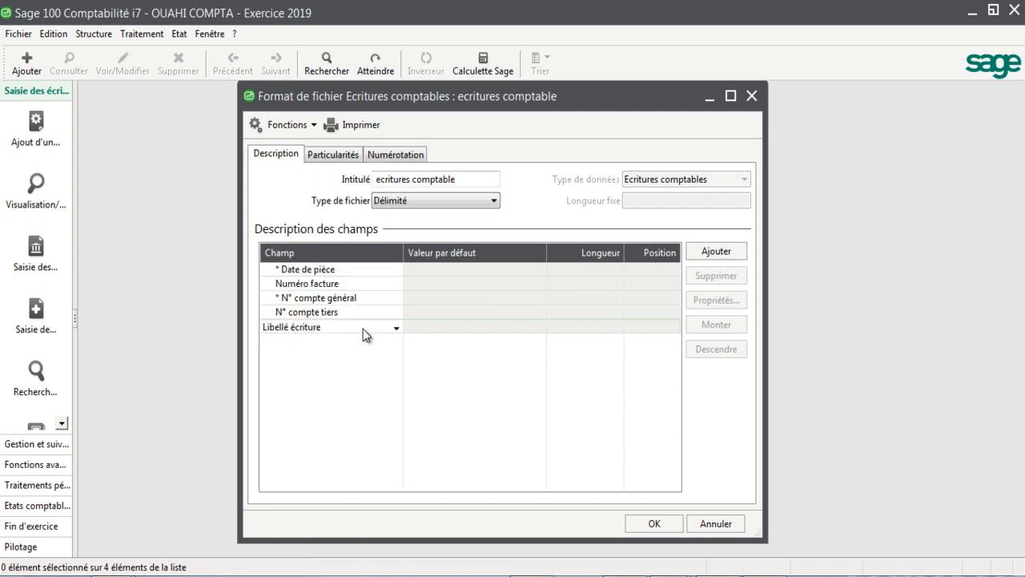
pyautogui.click(714, 255)
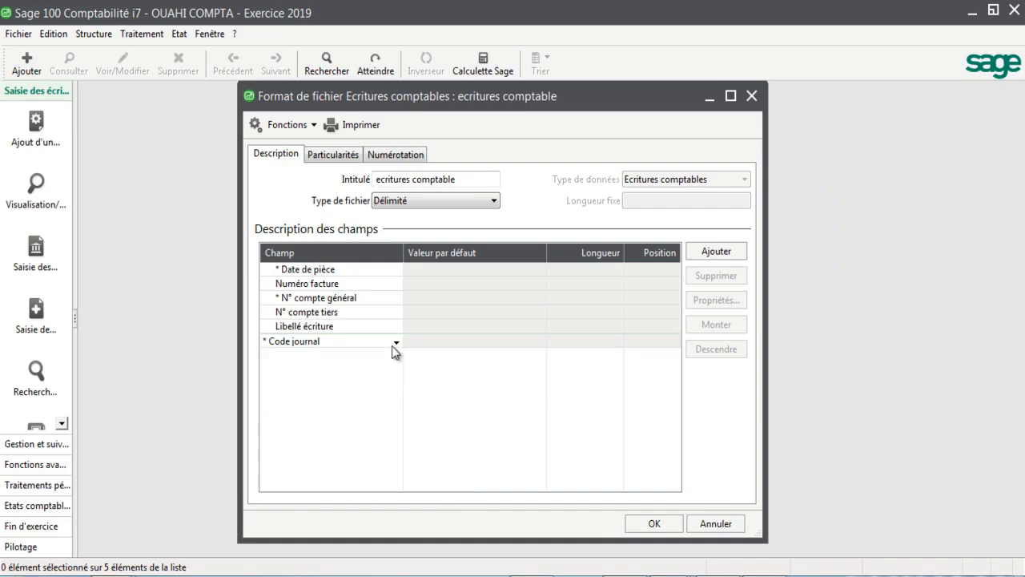
pyautogui.click(393, 344)
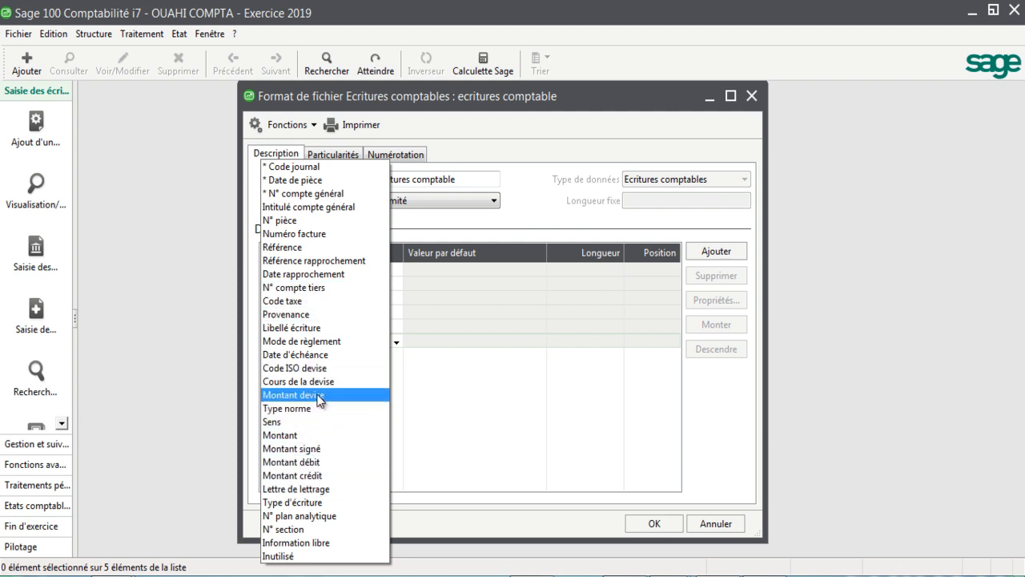
pyautogui.click(300, 168)
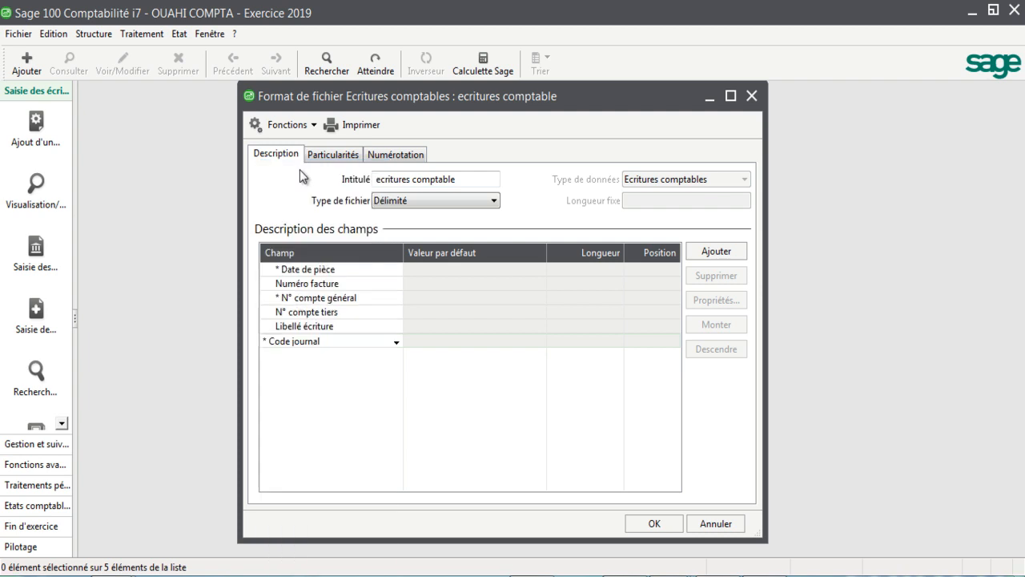
pyautogui.click(715, 252)
pyautogui.click(714, 253)
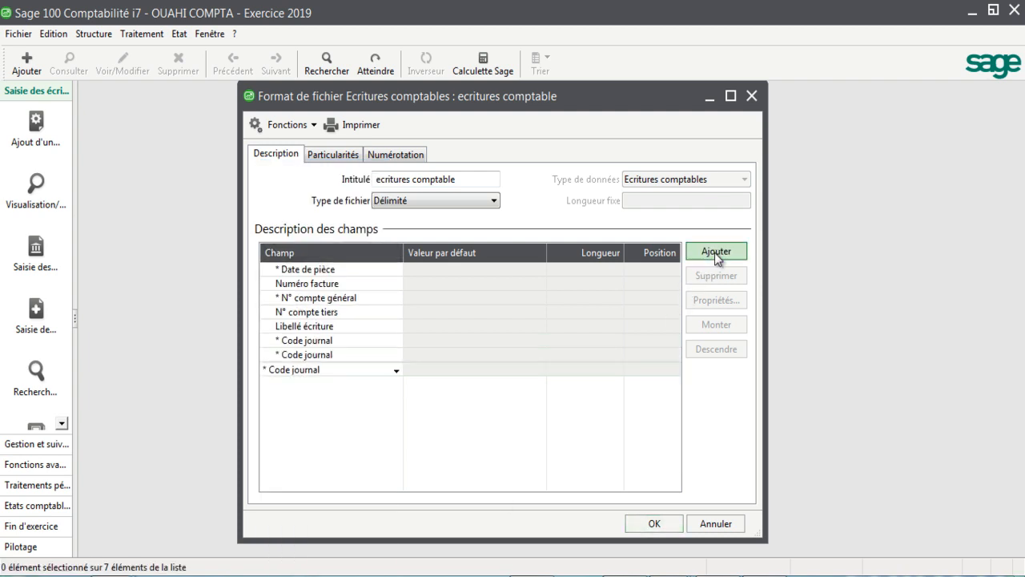
# Step: Delete the two surplus Code journal fields below the first one in the field description
pyautogui.click(321, 355)
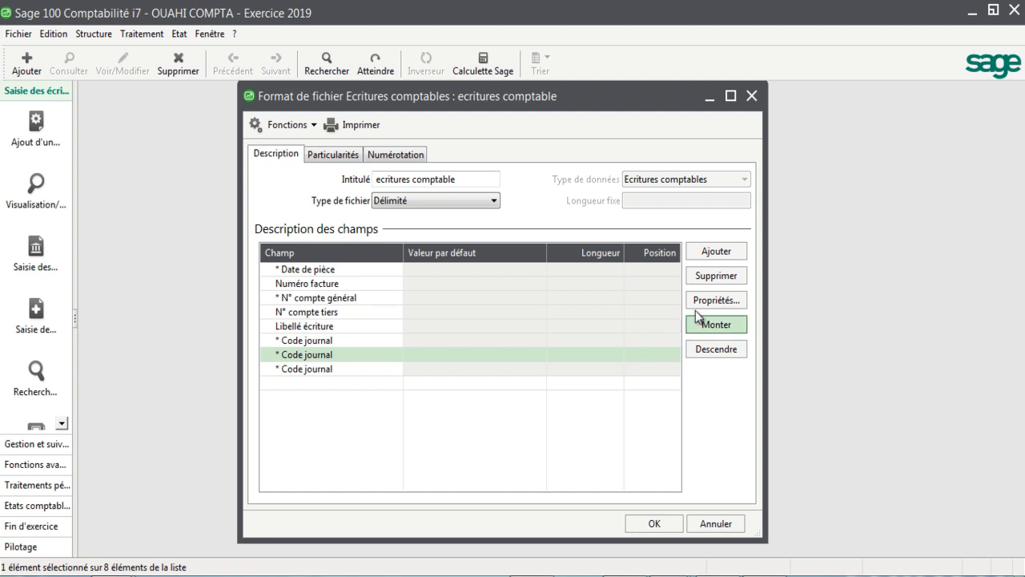
pyautogui.click(716, 276)
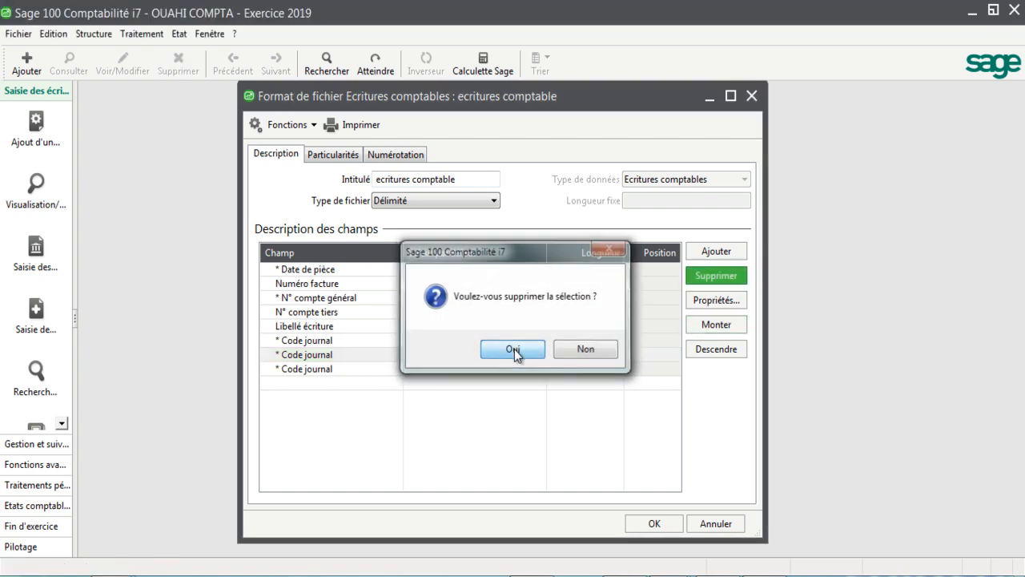
pyautogui.click(512, 349)
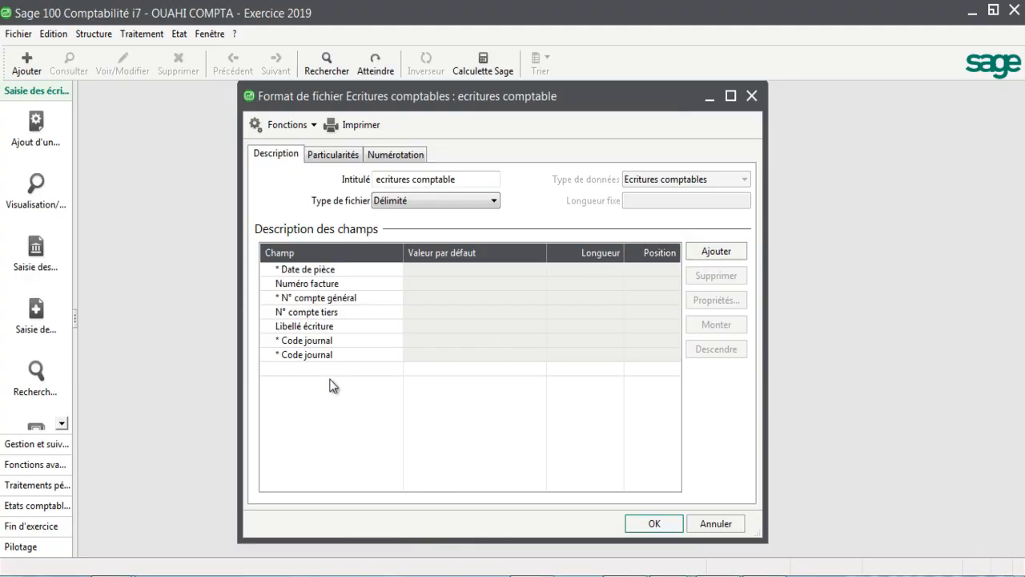
pyautogui.click(329, 355)
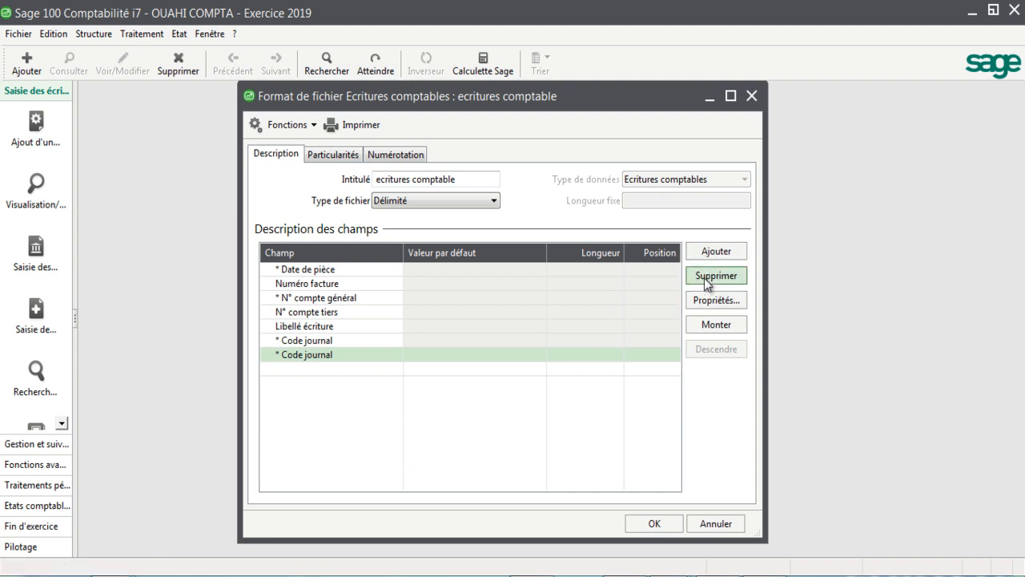
pyautogui.click(705, 278)
pyautogui.click(531, 350)
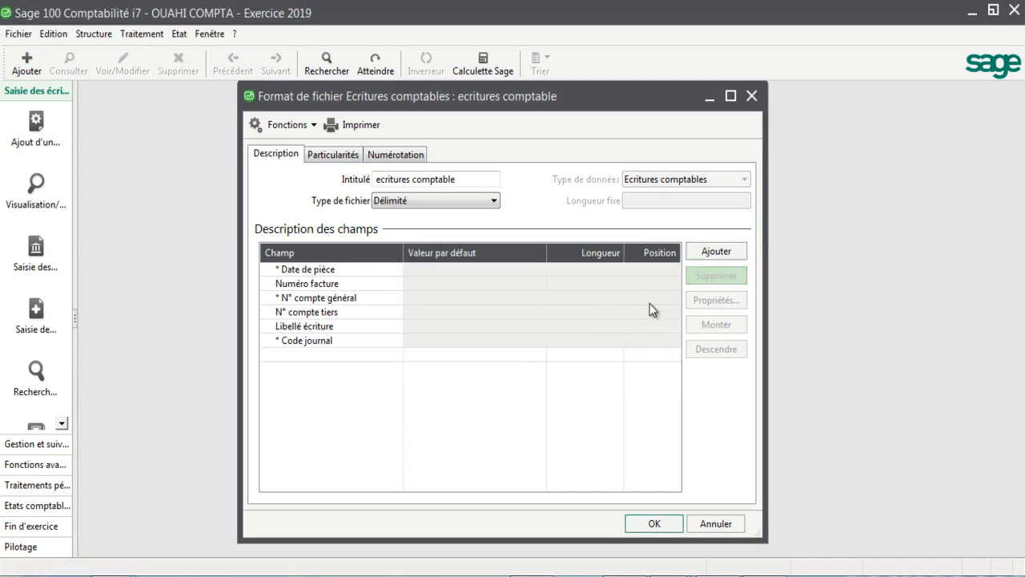
# Step: Add the Montant débit and Montant crédit fields after Code journal in the field description
pyautogui.click(709, 253)
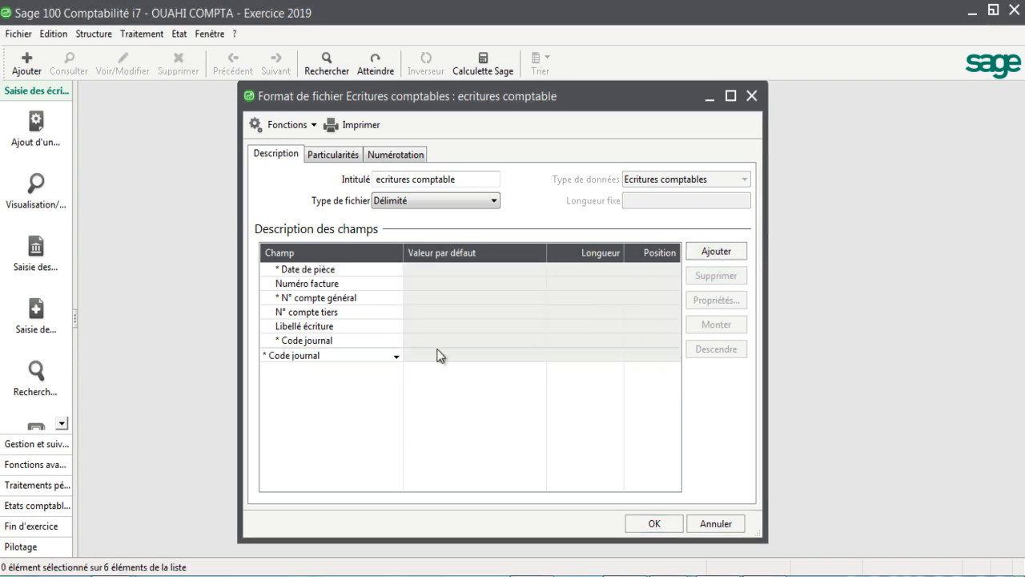
pyautogui.click(396, 357)
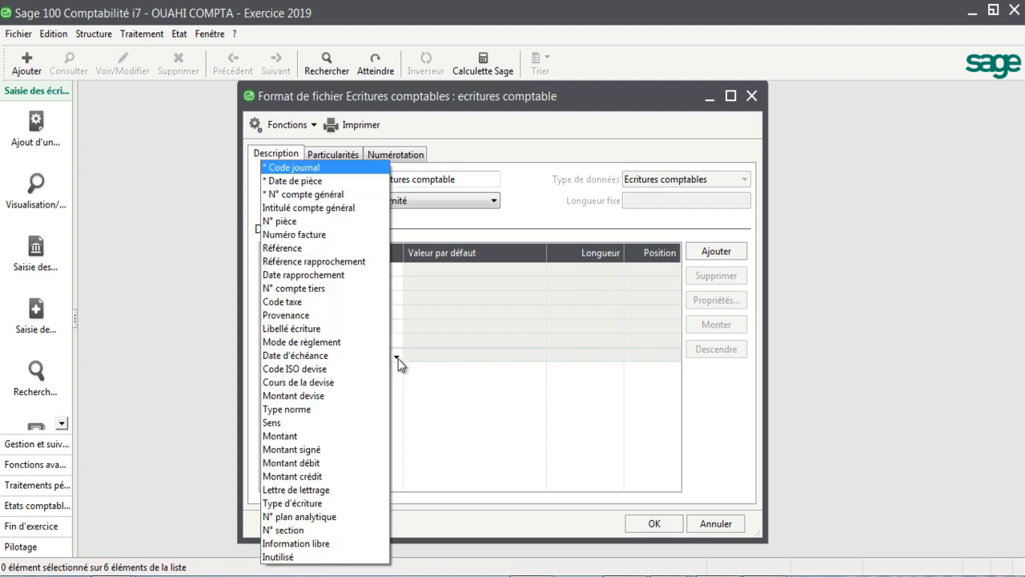
pyautogui.click(295, 462)
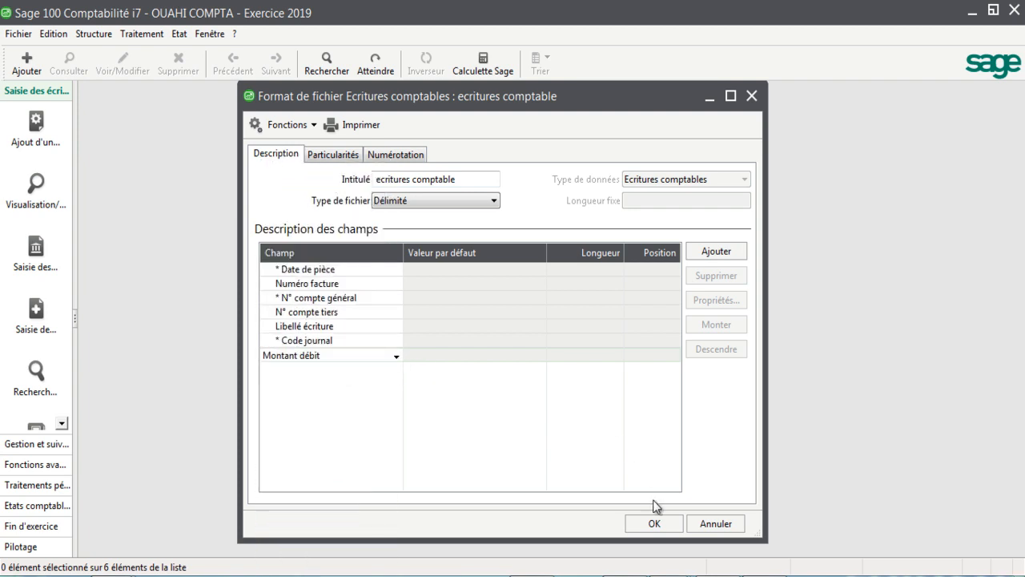
pyautogui.click(717, 257)
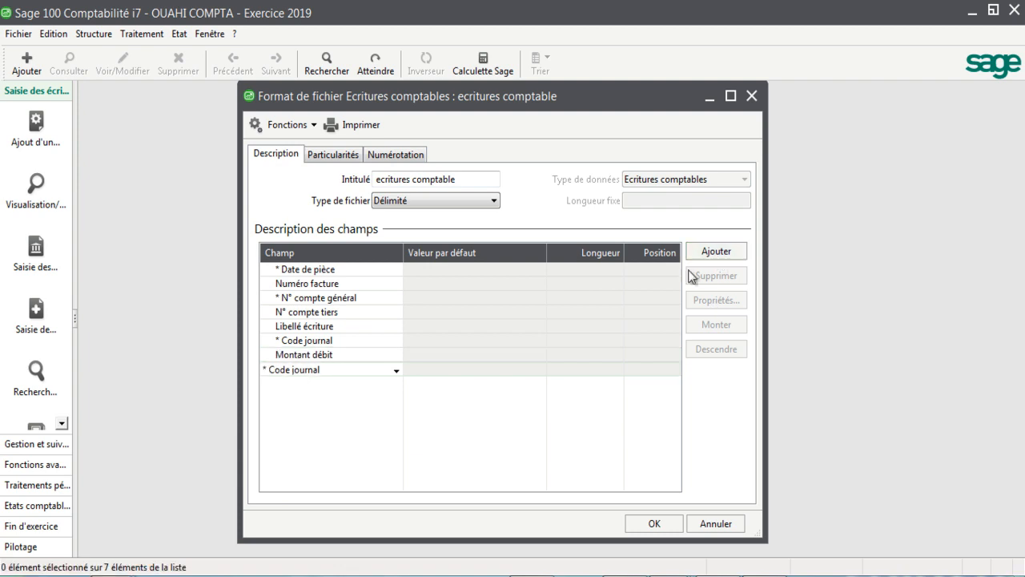
pyautogui.click(396, 370)
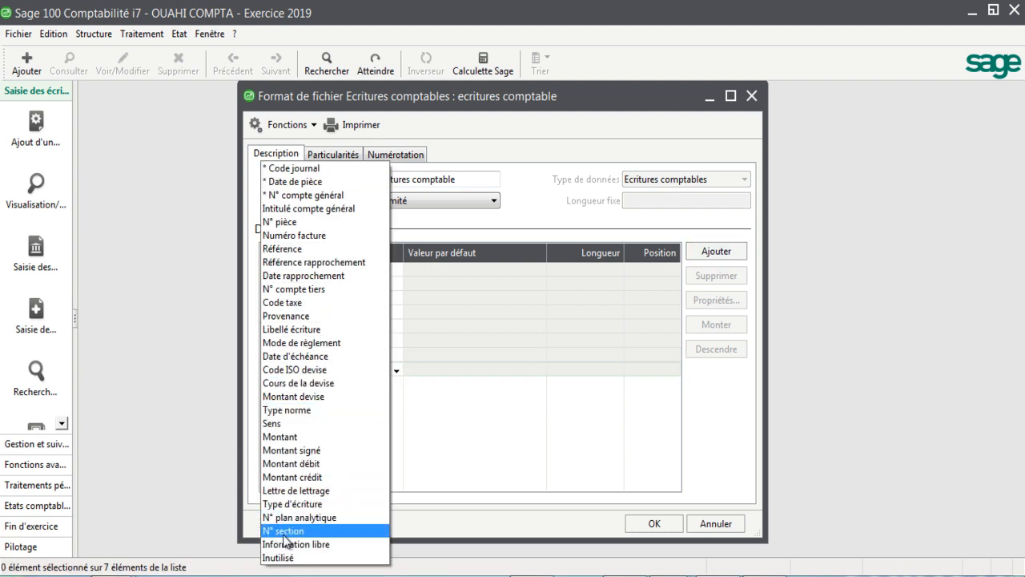
pyautogui.click(290, 477)
pyautogui.click(737, 251)
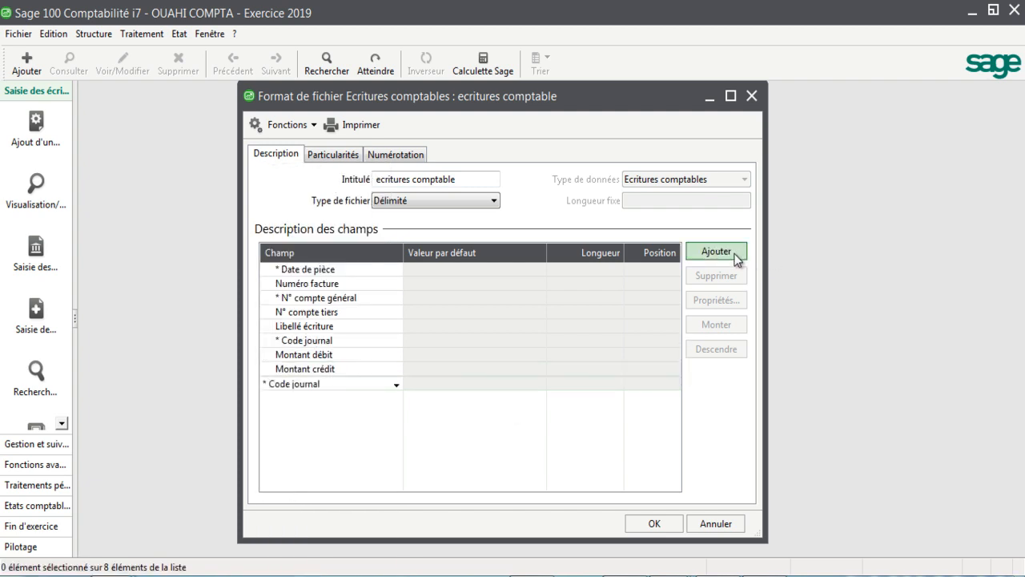
# Step: Remove the extra Code journal field below Montant crédit from the field description
pyautogui.click(325, 408)
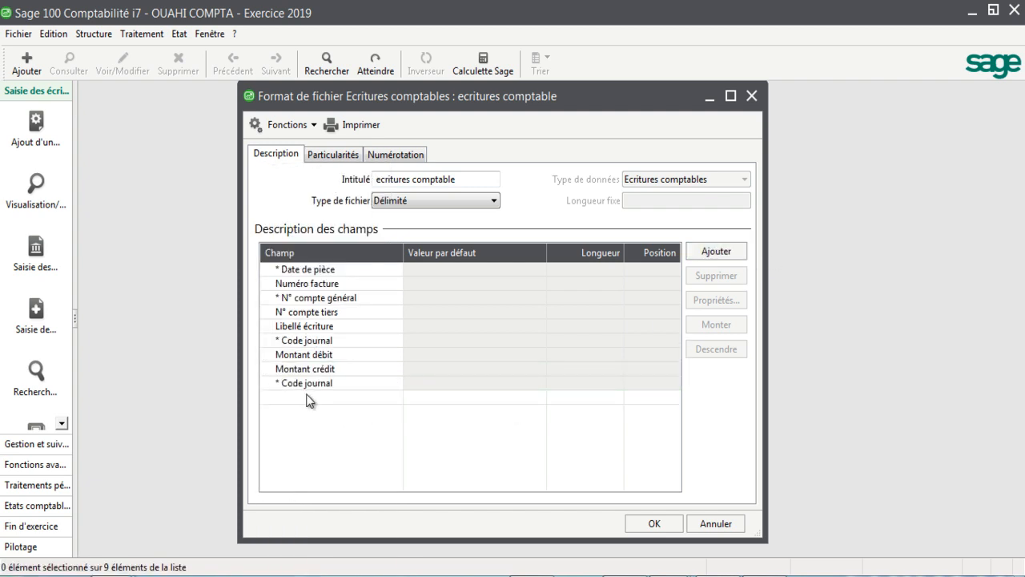
pyautogui.click(310, 387)
pyautogui.click(715, 275)
pyautogui.click(529, 353)
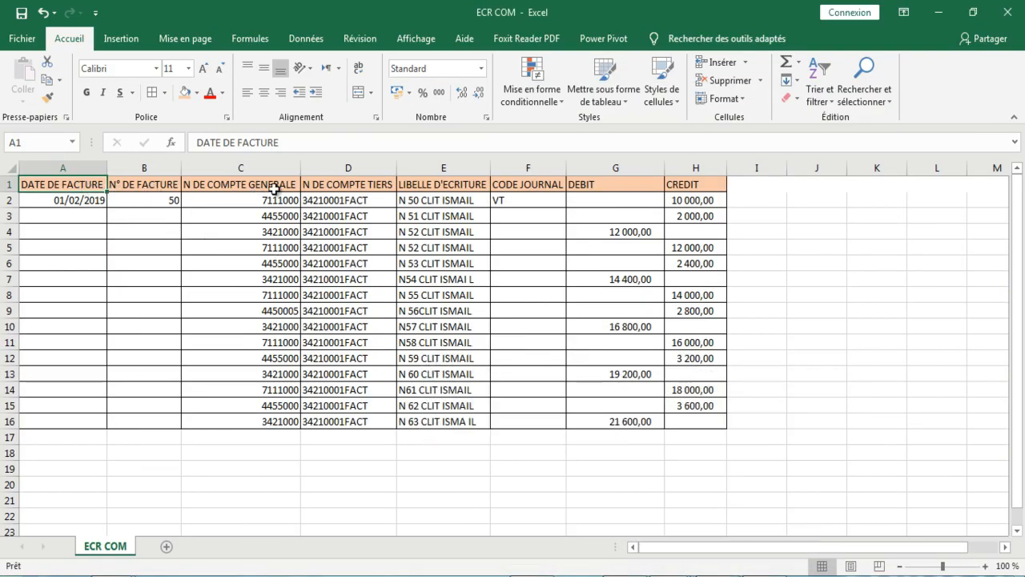
# Step: Return from the workbook to Sage 100 Comptabilité, set the format's field delimiter to Point-virgule and validate the format
pyautogui.click(485, 498)
pyautogui.click(635, 575)
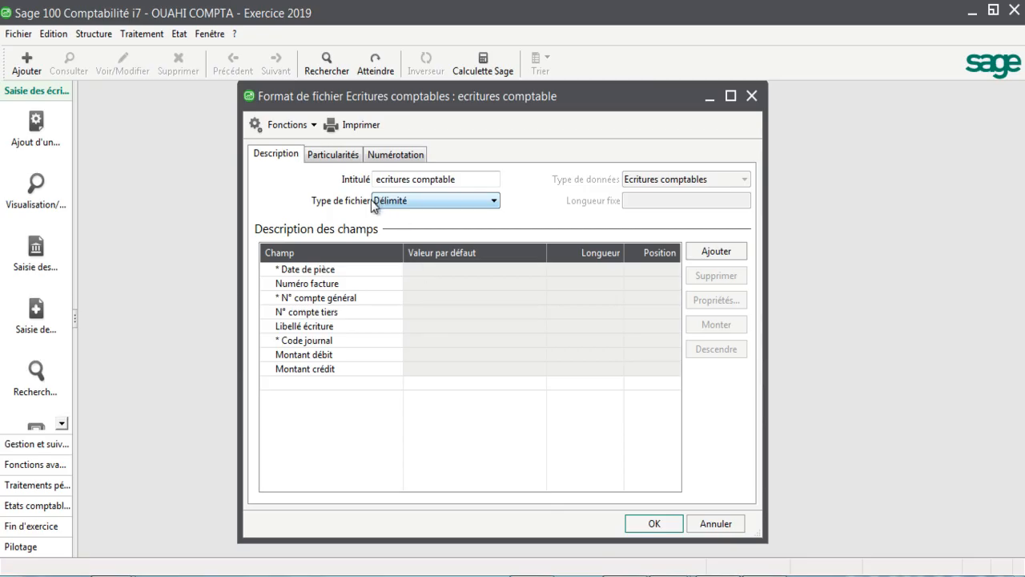
pyautogui.click(330, 157)
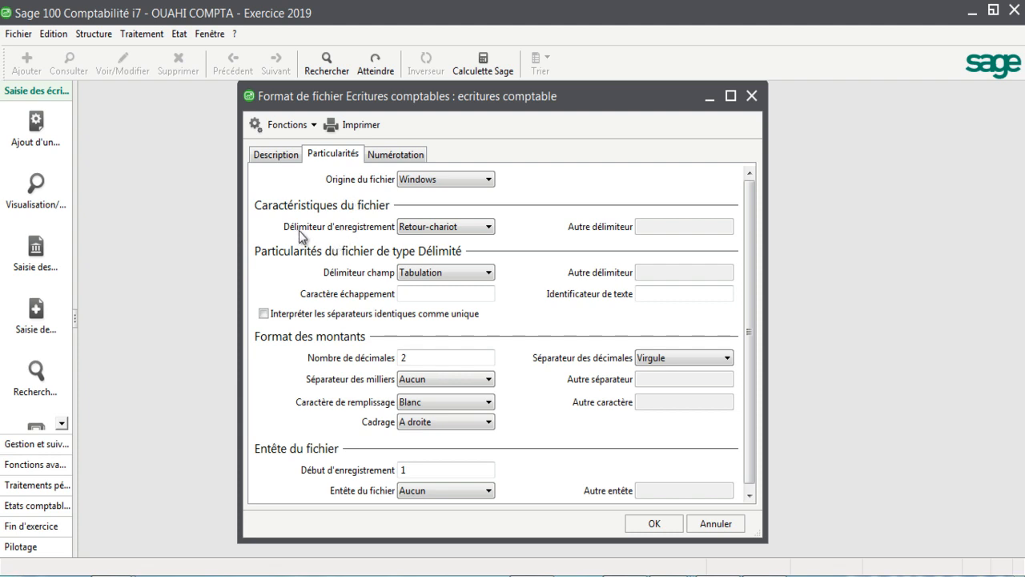
pyautogui.click(431, 273)
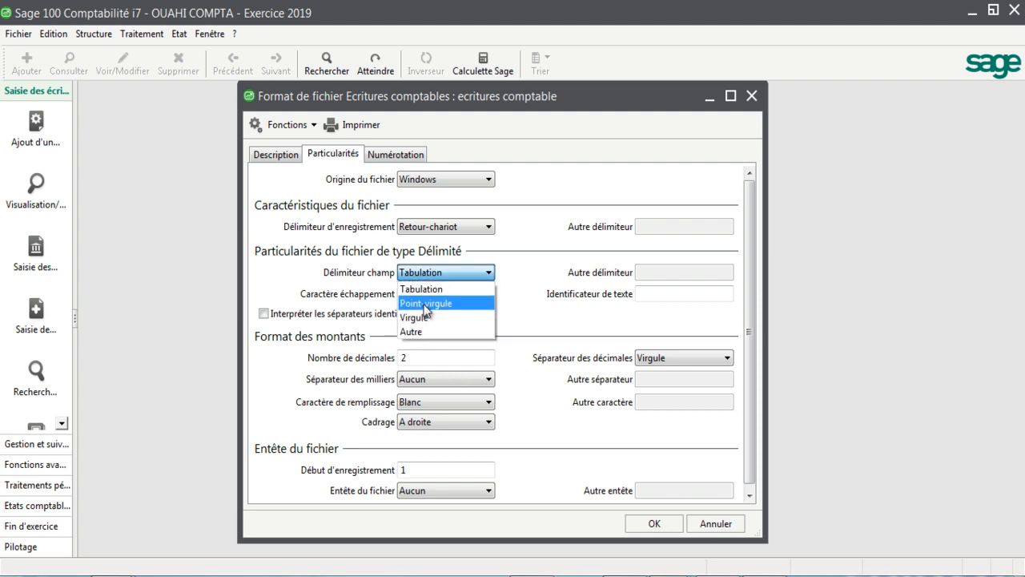
pyautogui.click(426, 305)
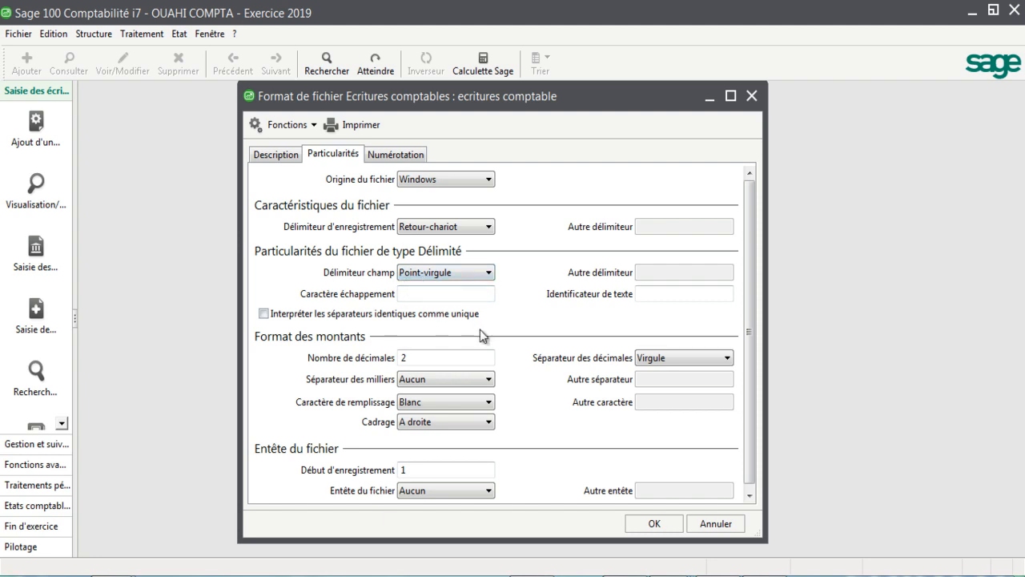
pyautogui.click(653, 524)
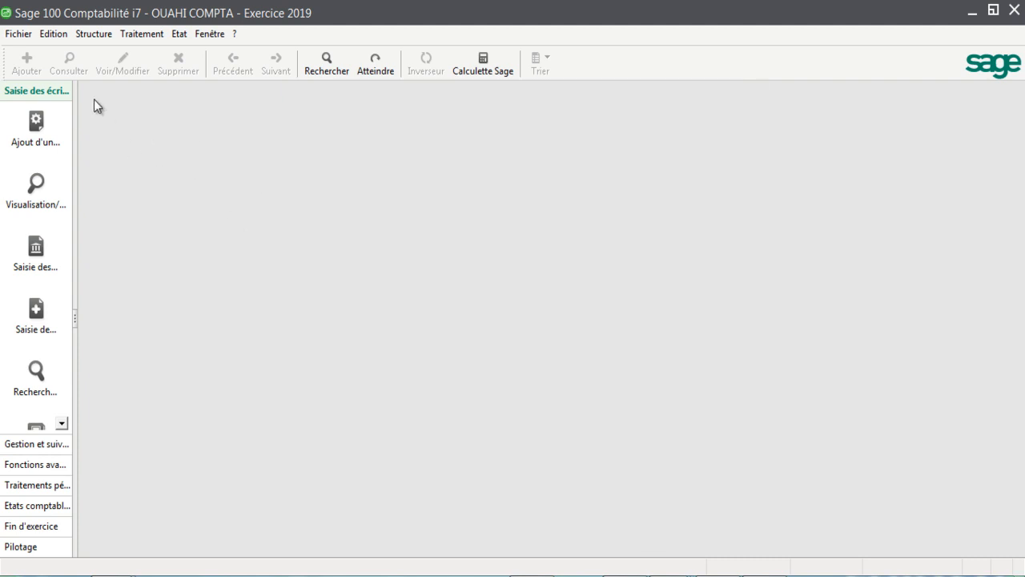
# Step: Switch to the ECR COM workbook in Excel and extend the invoice date series from A2 down to A16
pyautogui.click(625, 576)
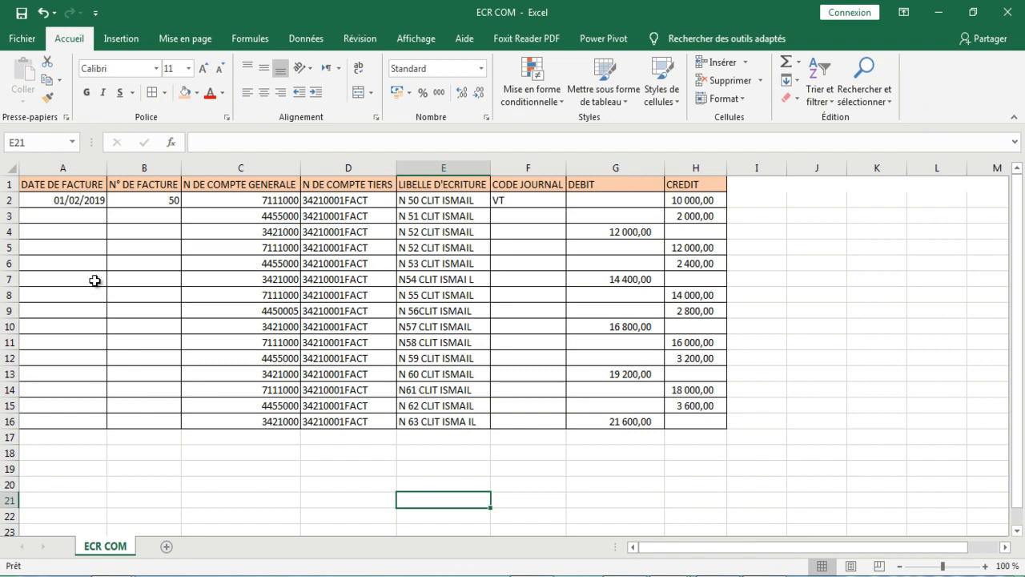
pyautogui.click(75, 201)
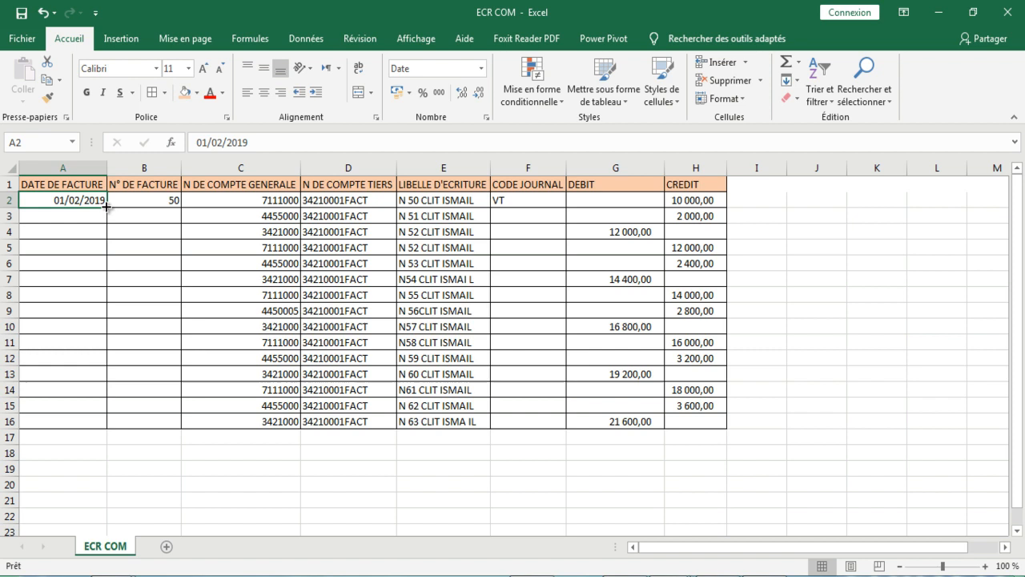
pyautogui.moveTo(106, 207); pyautogui.dragTo(93, 429)
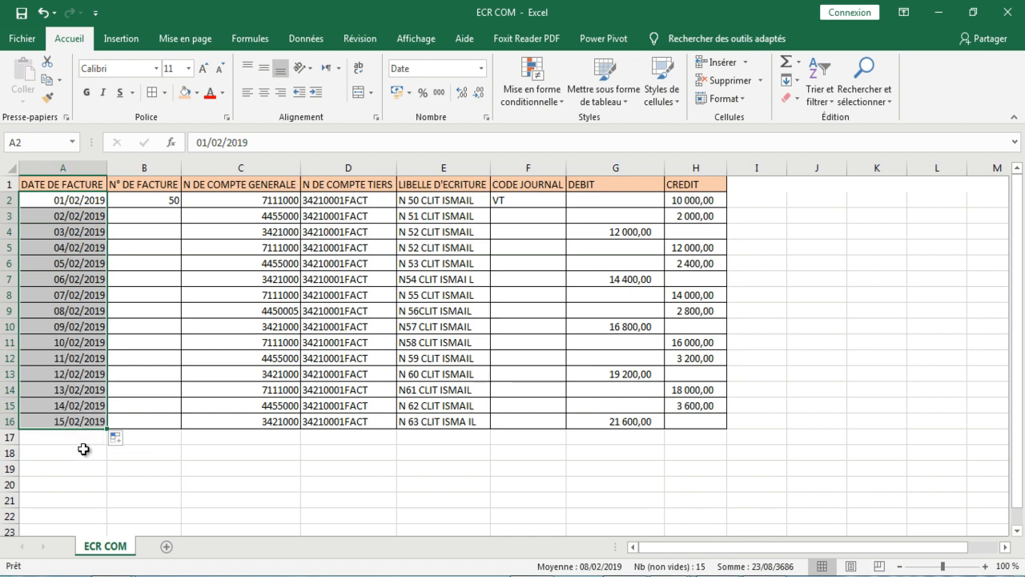
pyautogui.click(85, 451)
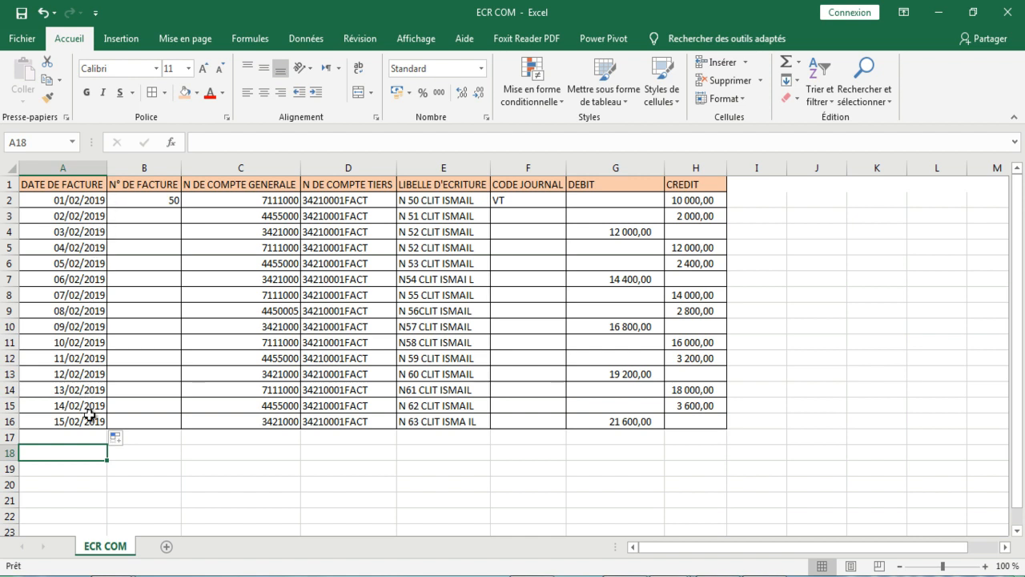
# Step: Enter 51 as the second invoice number in B3 and extend the number series from B2:B3 down to B16
pyautogui.click(165, 198)
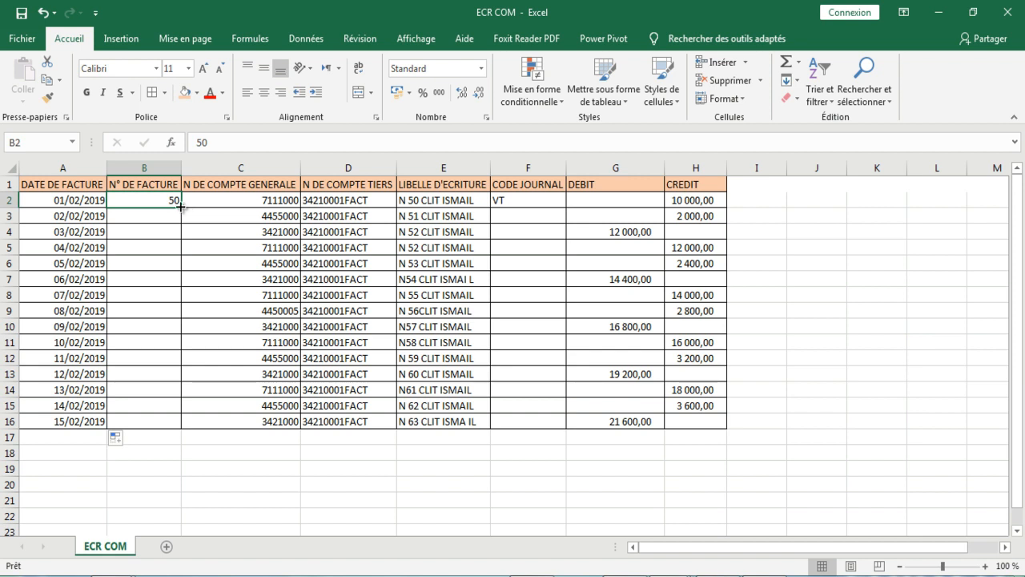
pyautogui.moveTo(181, 206)
pyautogui.mouseDown()
pyautogui.moveTo(165, 346)
pyautogui.moveTo(177, 300)
pyautogui.moveTo(174, 217)
pyautogui.mouseUp()
pyautogui.click(172, 220)
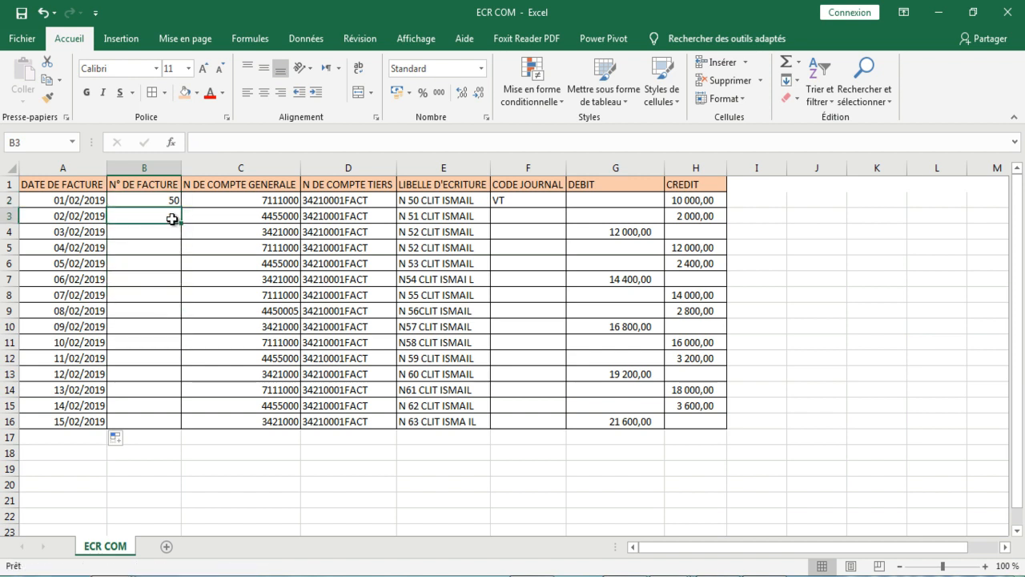
pyautogui.write('51')
pyautogui.click(170, 231)
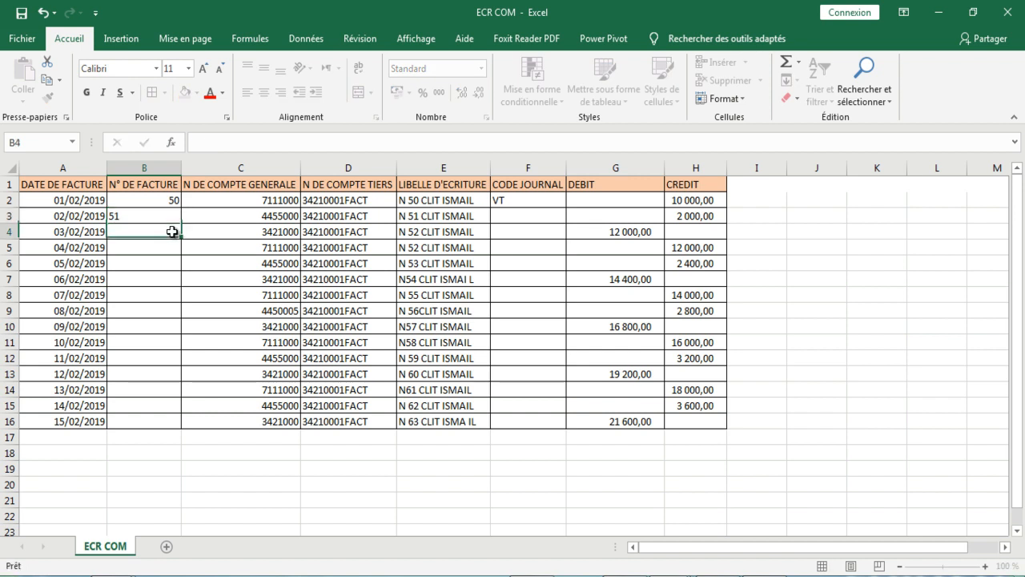
pyautogui.moveTo(175, 201); pyautogui.dragTo(172, 425)
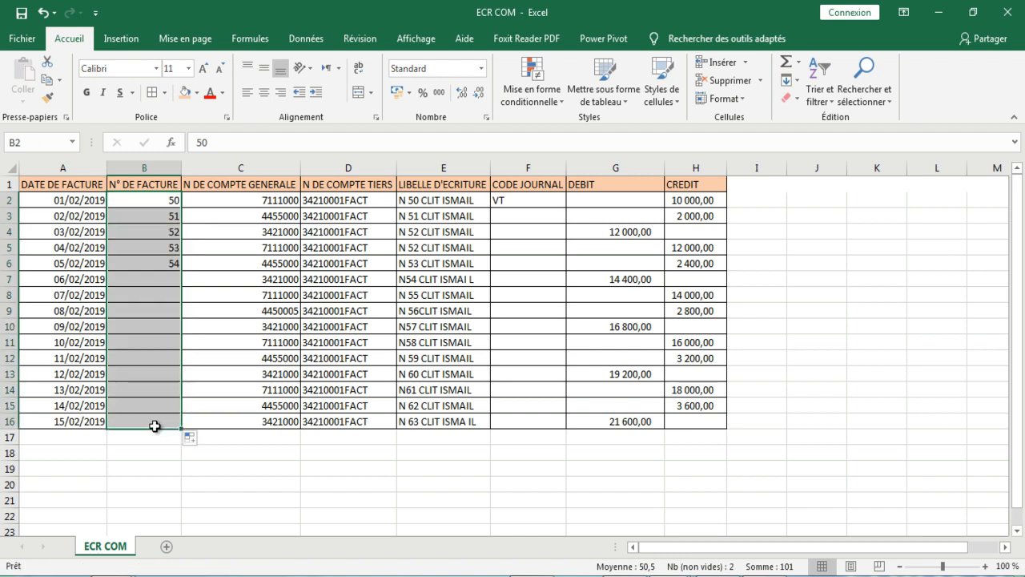
pyautogui.click(221, 481)
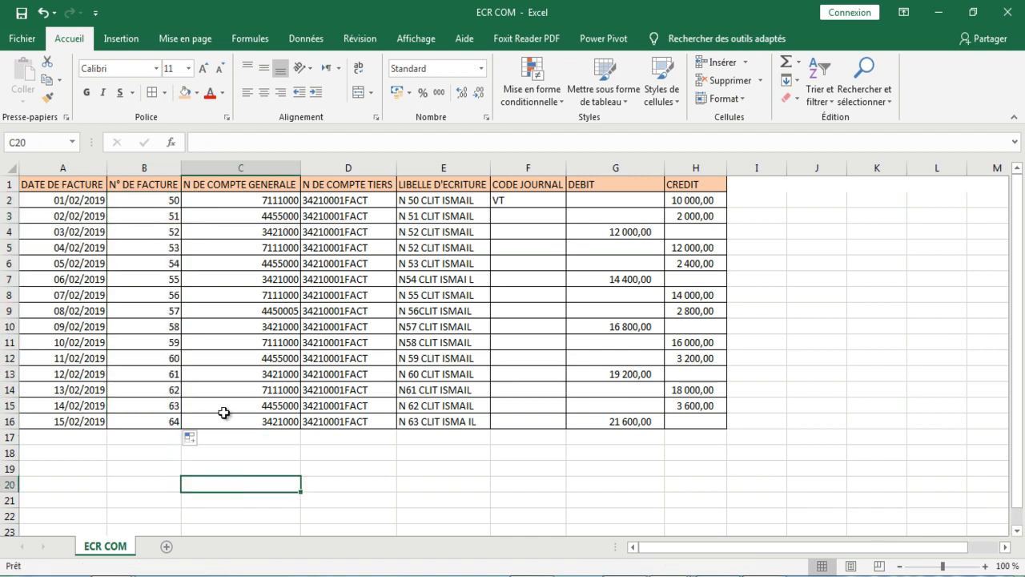
# Step: Look up the code of the sales journal in the Codes journaux list of Sage 100 Comptabilité, then close the list
pyautogui.click(514, 202)
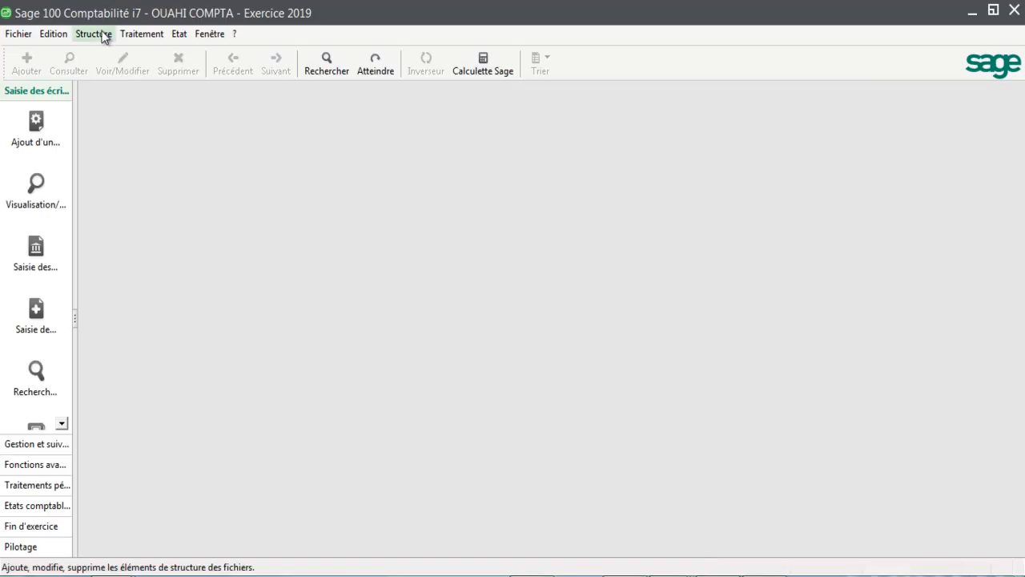
pyautogui.click(104, 35)
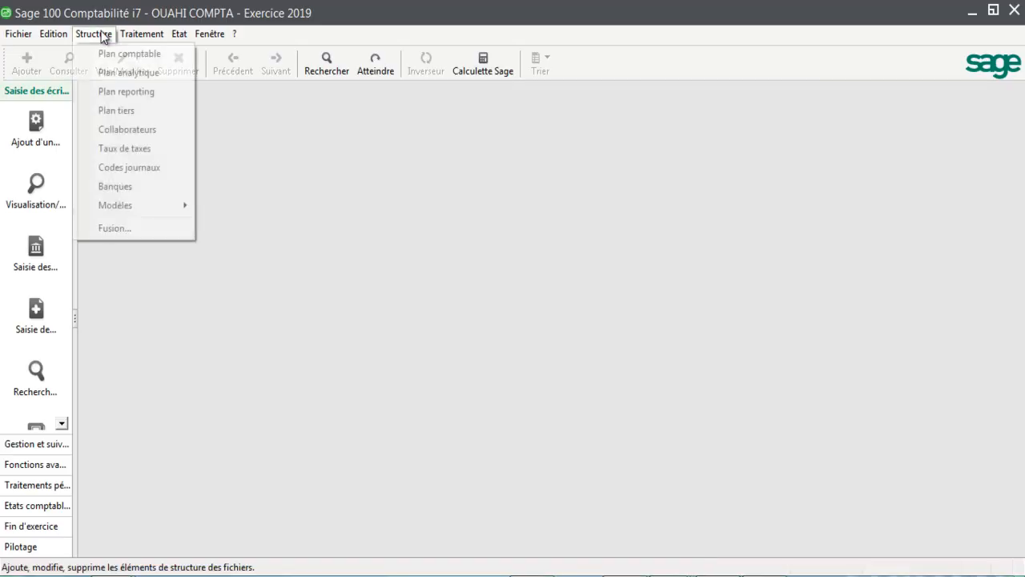
pyautogui.click(116, 167)
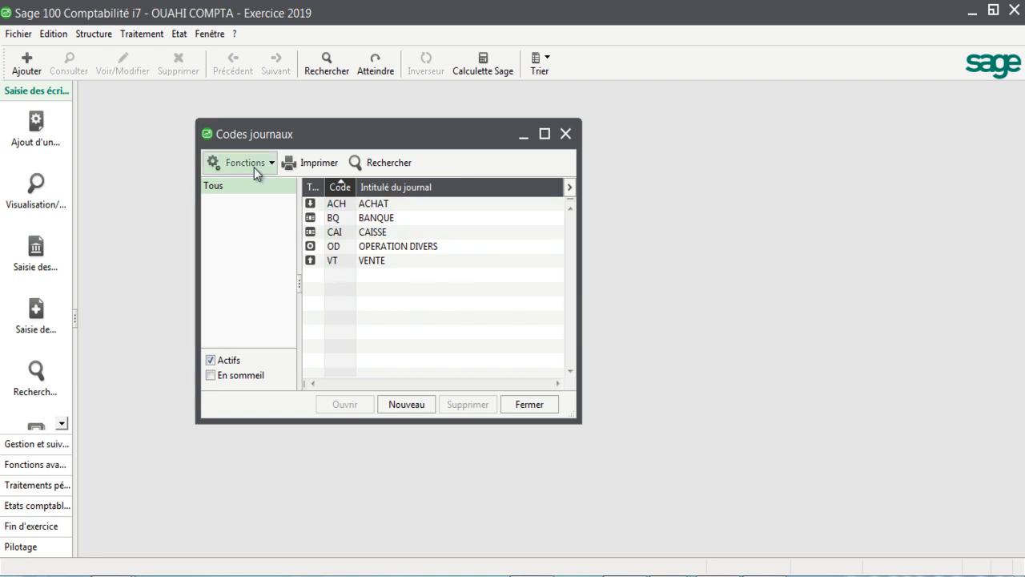
pyautogui.click(565, 134)
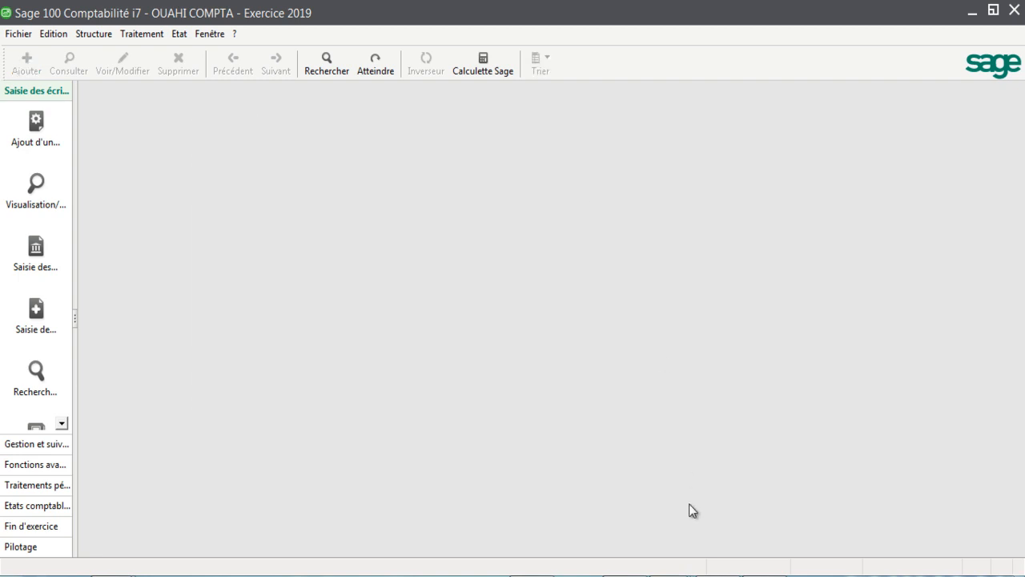
# Step: Back in the ECR COM workbook in Excel, copy journal code VT from F2 down to F16
pyautogui.click(666, 574)
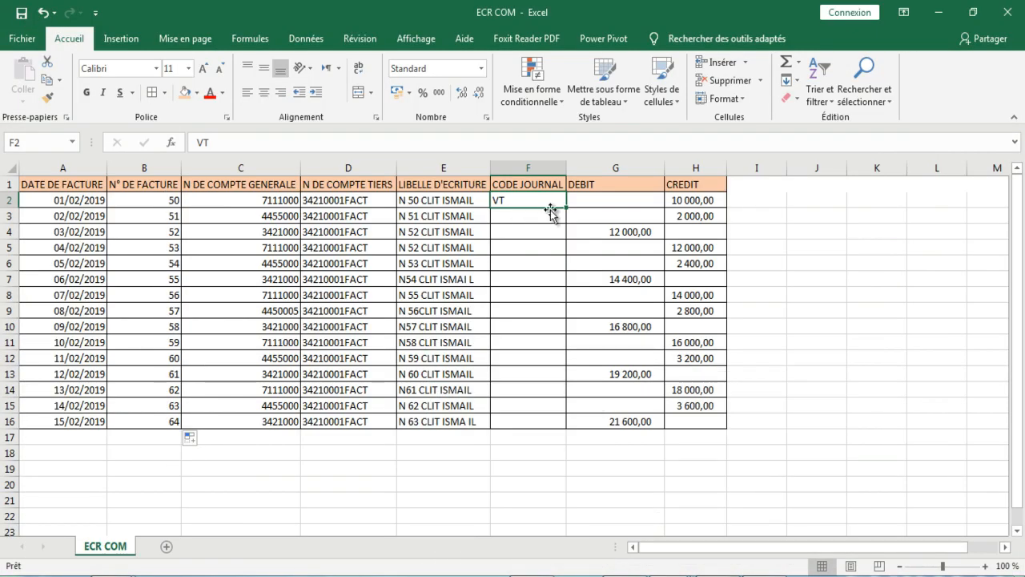
pyautogui.moveTo(566, 207); pyautogui.dragTo(561, 434)
pyautogui.click(533, 484)
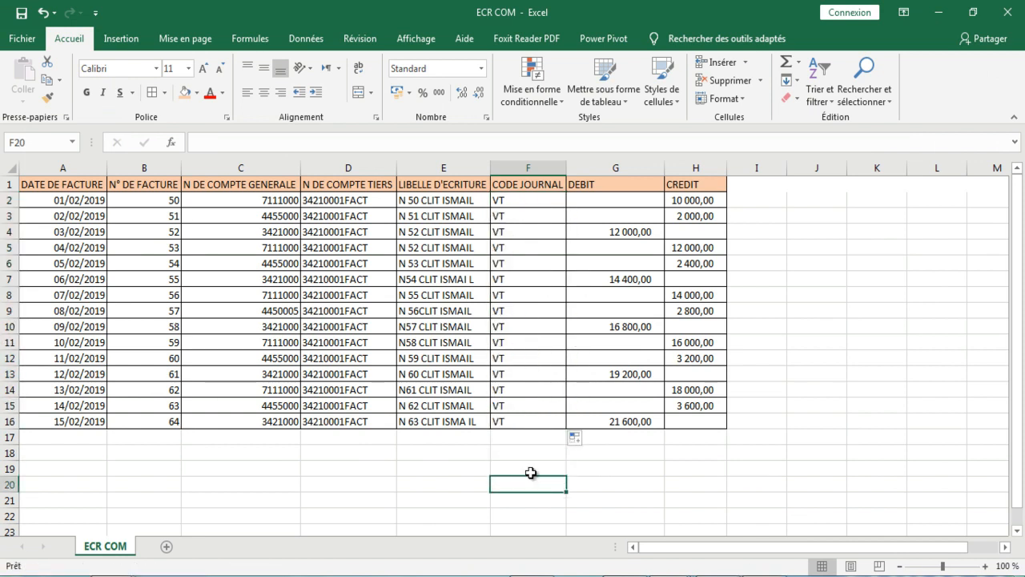
# Step: Review the entry labels in E2:E16 and the general account numbers in column C from row 2 to row 10
pyautogui.moveTo(435, 200); pyautogui.dragTo(439, 425)
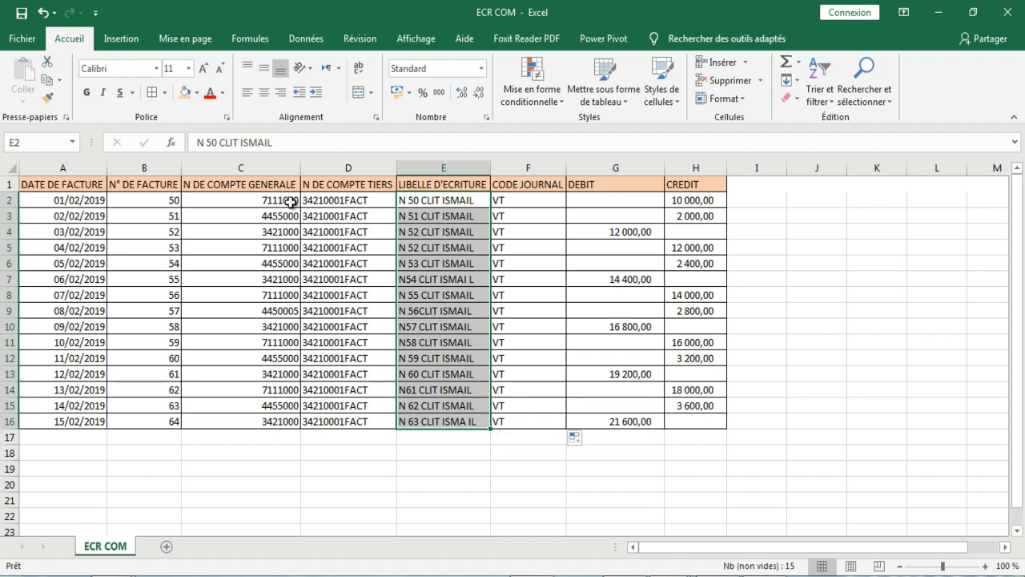
pyautogui.click(251, 203)
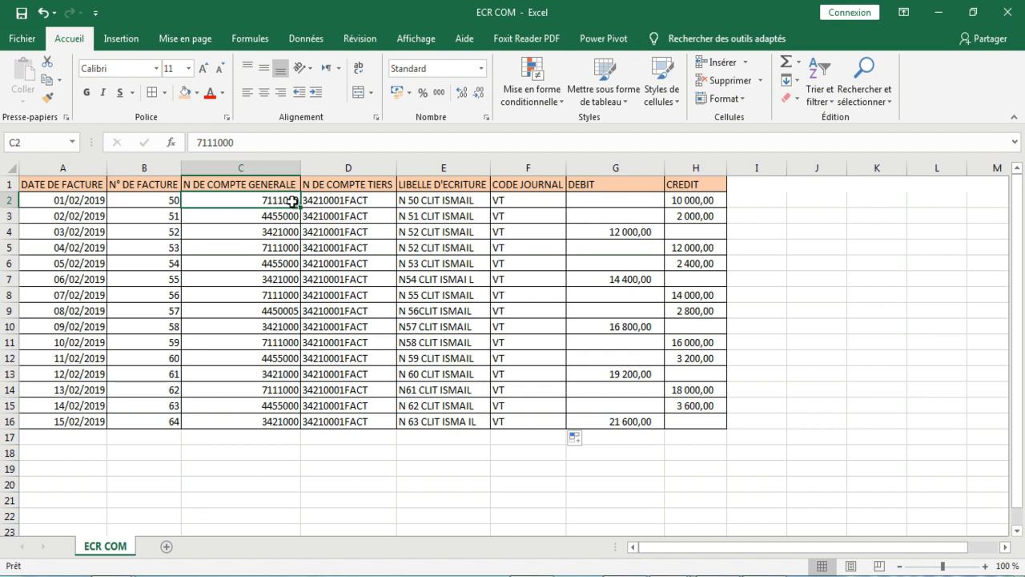
pyautogui.click(259, 221)
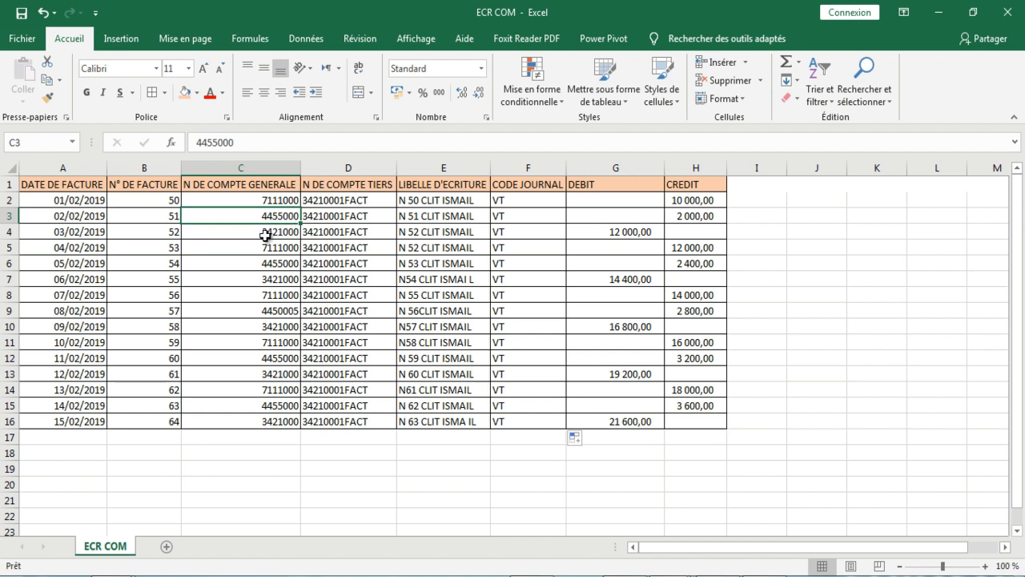
pyautogui.click(286, 234)
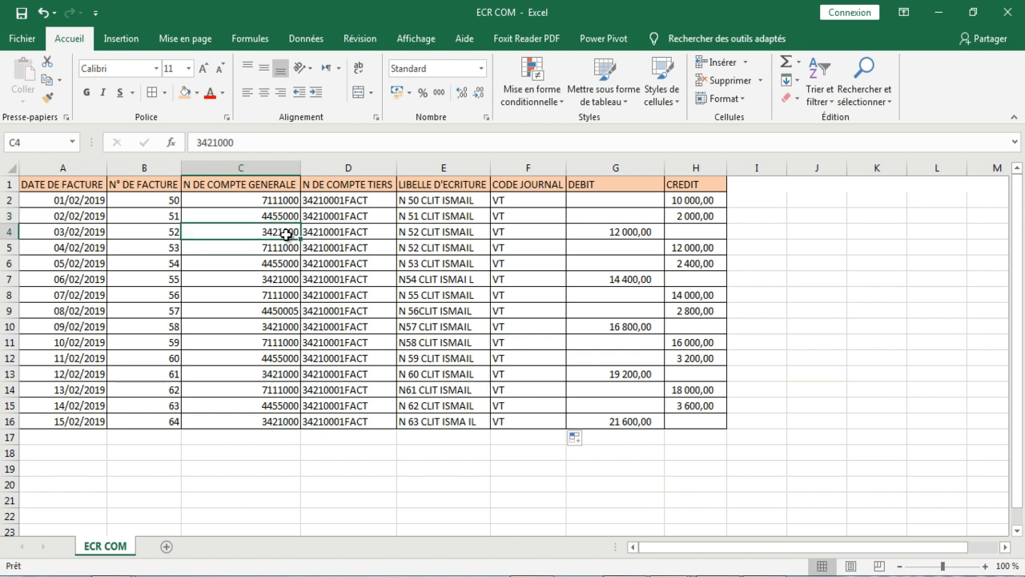
pyautogui.moveTo(281, 200); pyautogui.dragTo(281, 233)
pyautogui.click(284, 236)
pyautogui.click(284, 250)
pyautogui.click(283, 263)
pyautogui.click(280, 280)
pyautogui.click(280, 250)
pyautogui.click(280, 264)
pyautogui.click(282, 280)
pyautogui.click(284, 297)
pyautogui.click(282, 310)
pyautogui.click(280, 324)
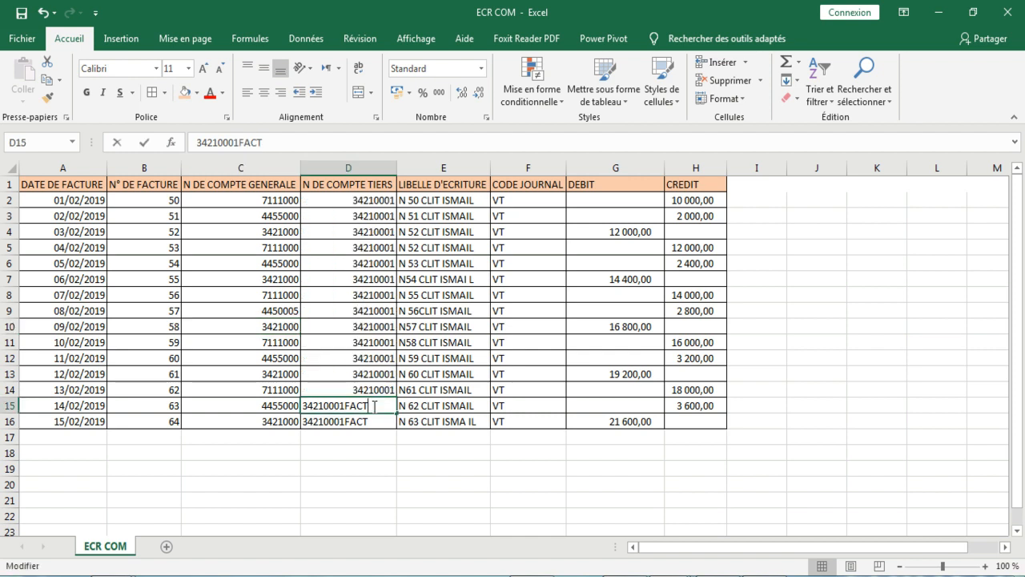
# Step: Remove the FACT suffix from the third-party account numbers in column D, down to D16
pyautogui.doubleClick(374, 407)
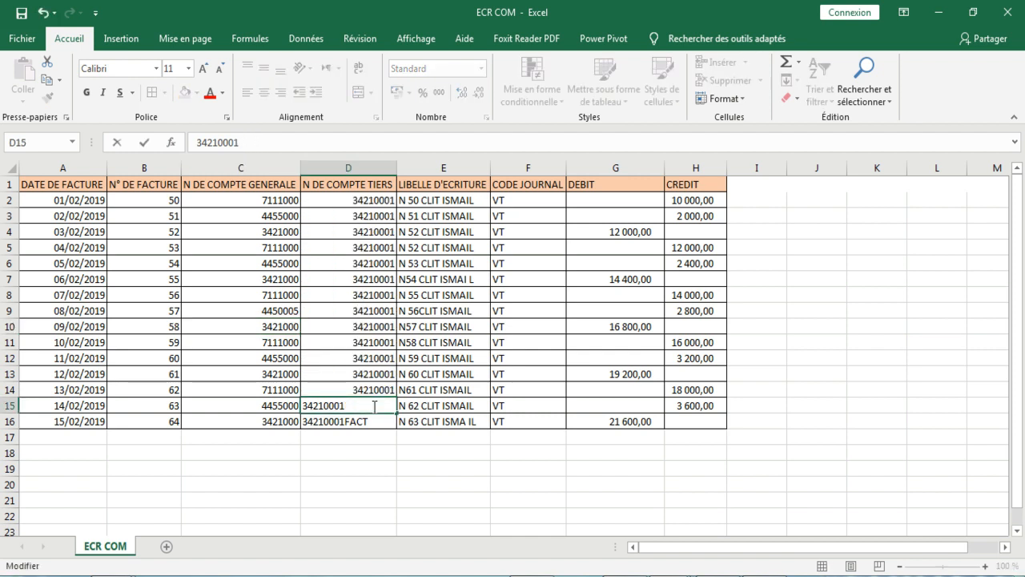
pyautogui.press('Return')
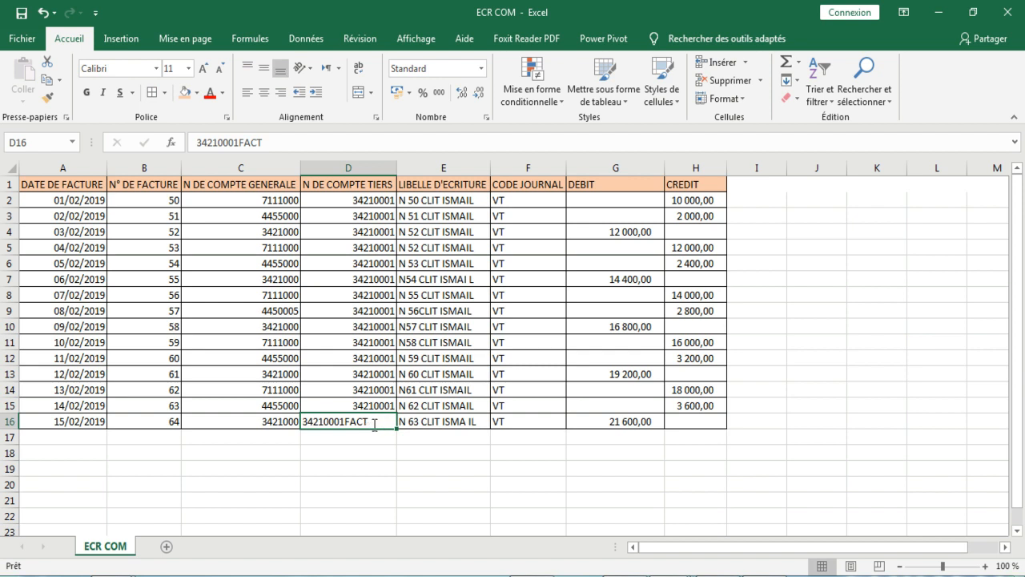
pyautogui.doubleClick(375, 425)
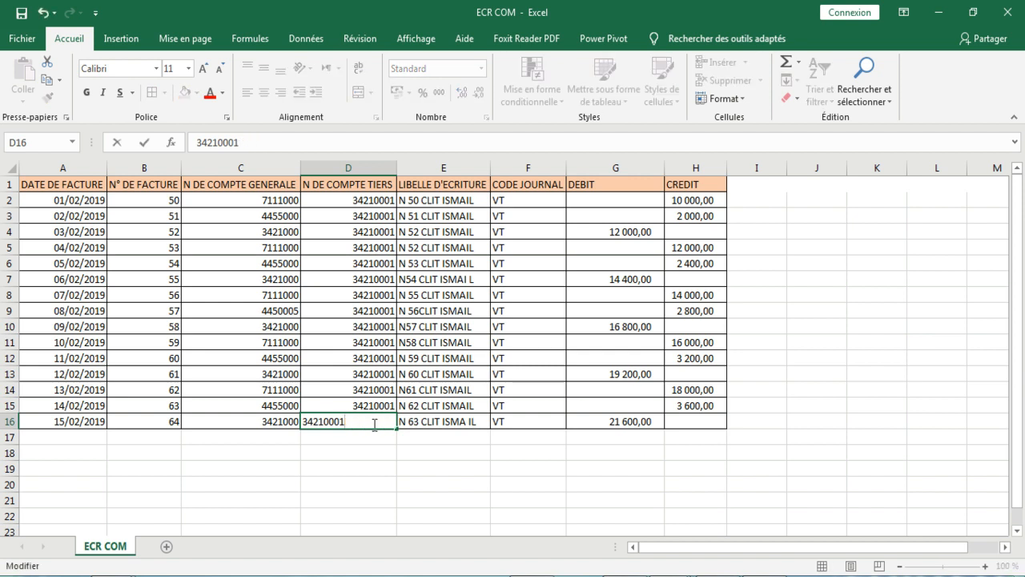
pyautogui.press('Return')
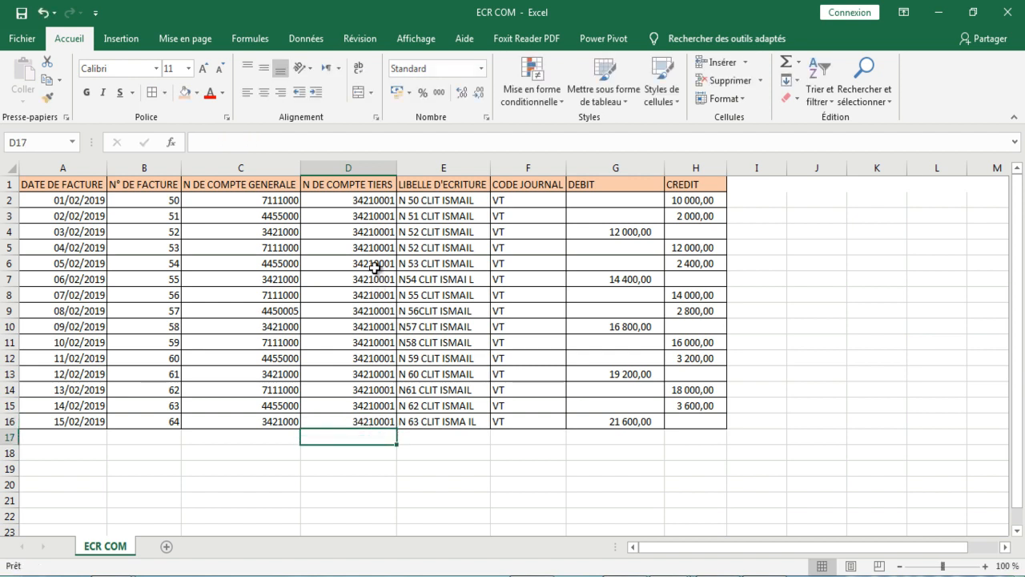
# Step: Check the third-party accounts and entry labels down to row 16, and the debit and credit amounts in rows 2 to 7
pyautogui.moveTo(390, 201); pyautogui.dragTo(393, 424)
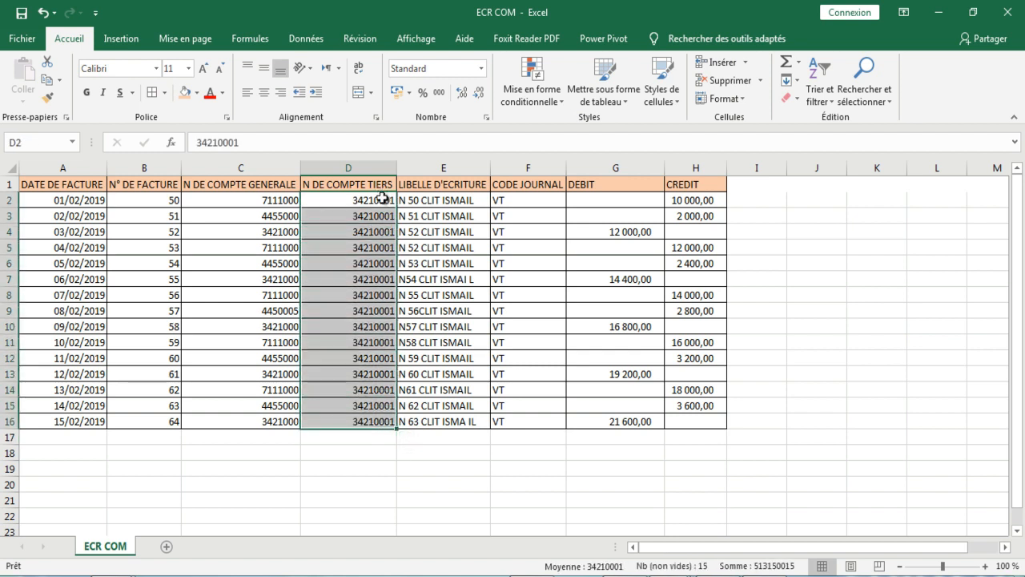
pyautogui.click(378, 202)
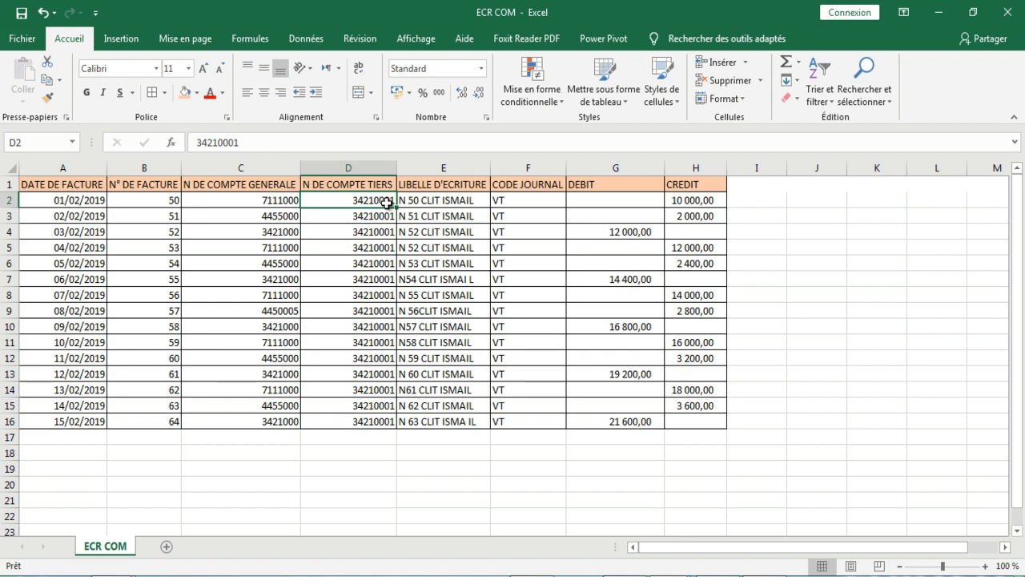
pyautogui.moveTo(436, 200); pyautogui.dragTo(450, 421)
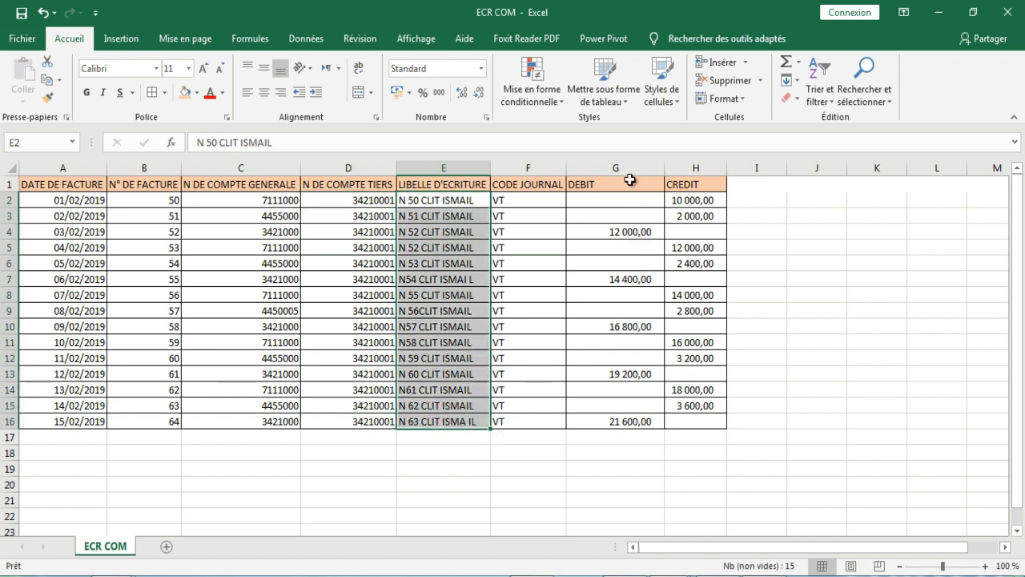
pyautogui.click(670, 184)
pyautogui.click(708, 200)
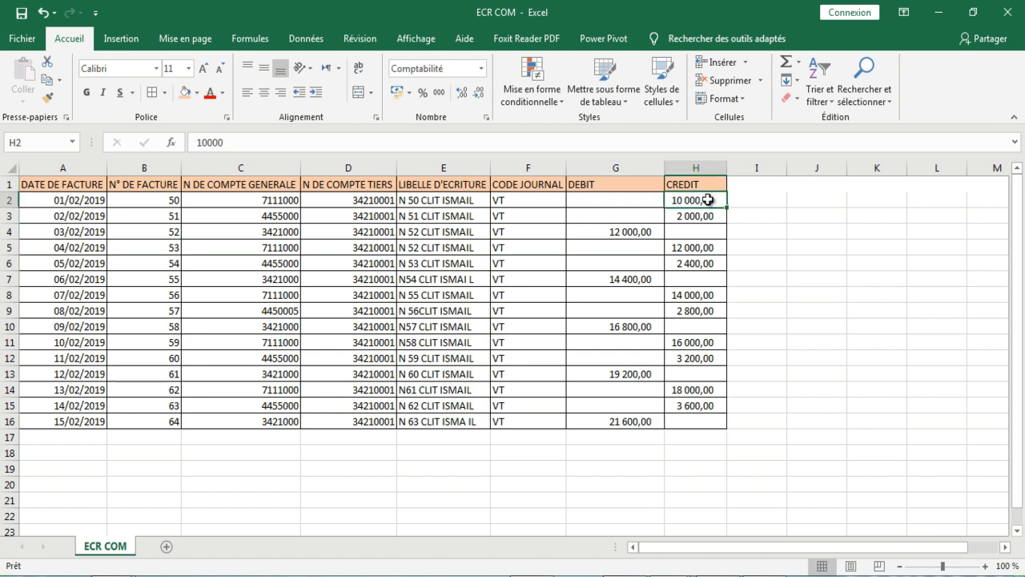
pyautogui.click(711, 215)
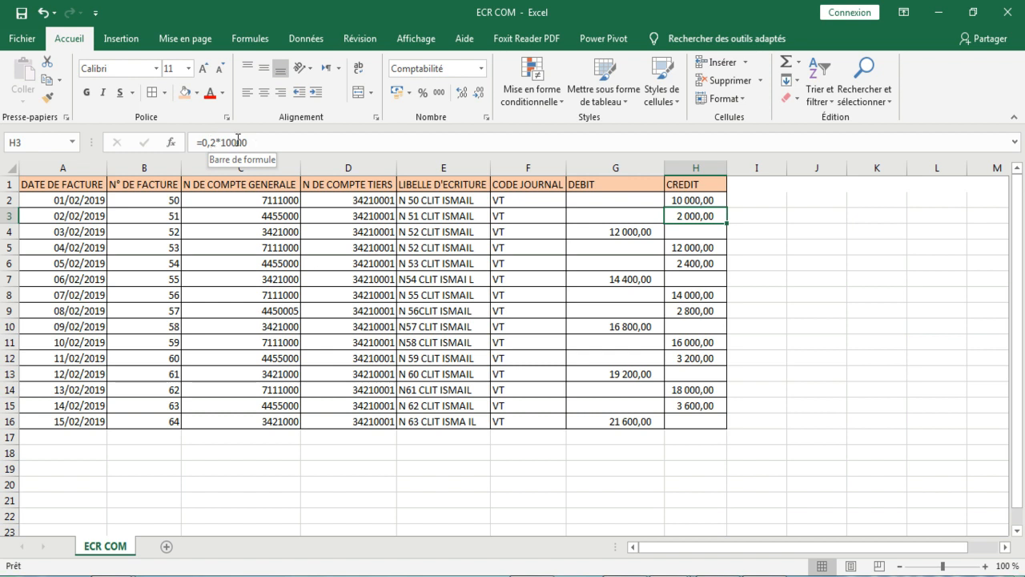
pyautogui.click(630, 234)
pyautogui.doubleClick(629, 234)
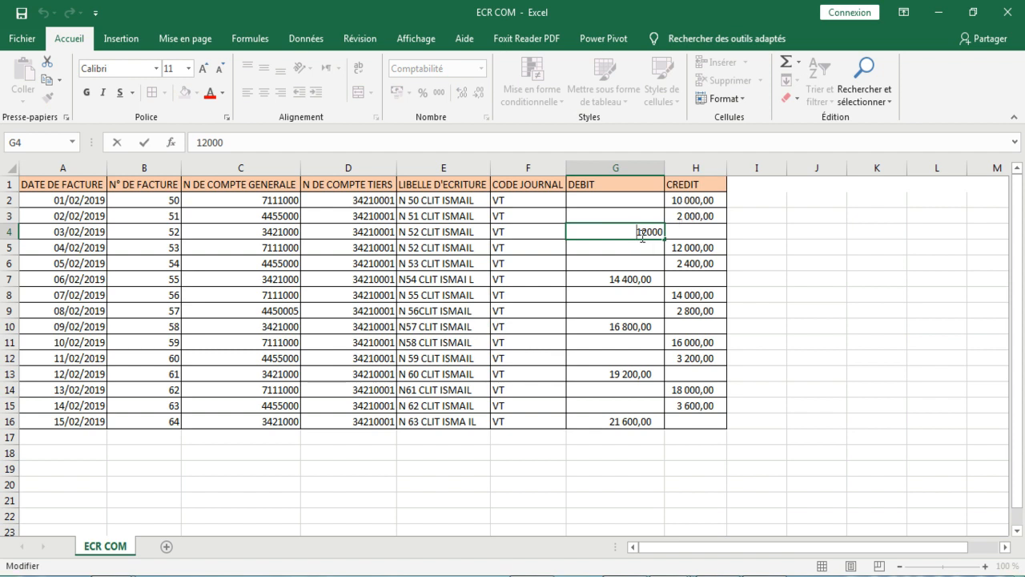
pyautogui.moveTo(693, 250)
pyautogui.mouseDown()
pyautogui.moveTo(696, 274)
pyautogui.moveTo(652, 268)
pyautogui.moveTo(697, 265)
pyautogui.mouseUp()
pyautogui.click(709, 248)
pyautogui.click(701, 265)
pyautogui.click(652, 278)
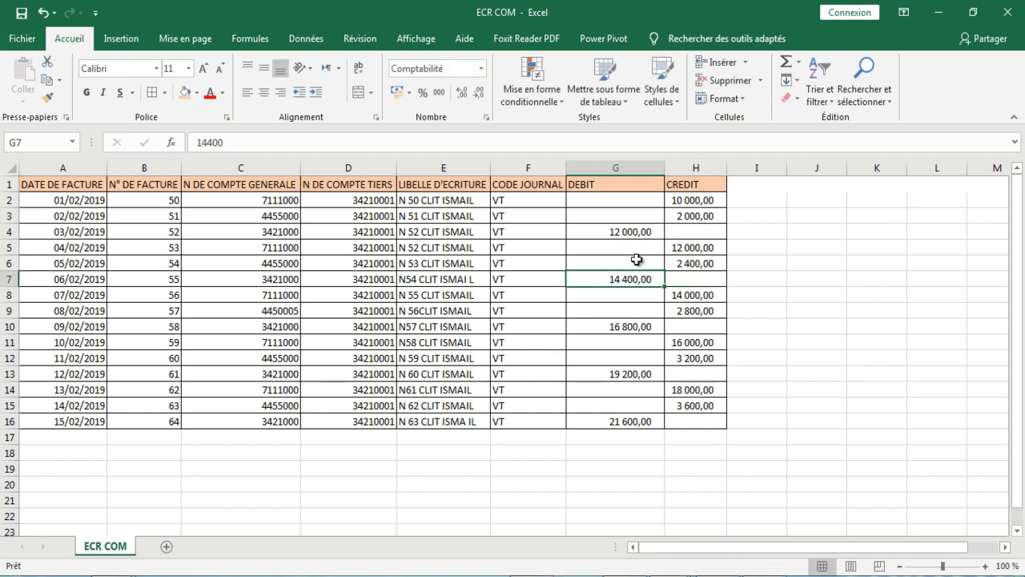
# Step: Compare the sum of the DEBIT column with the sum of the CREDIT column down to row 16
pyautogui.moveTo(623, 185); pyautogui.dragTo(622, 419)
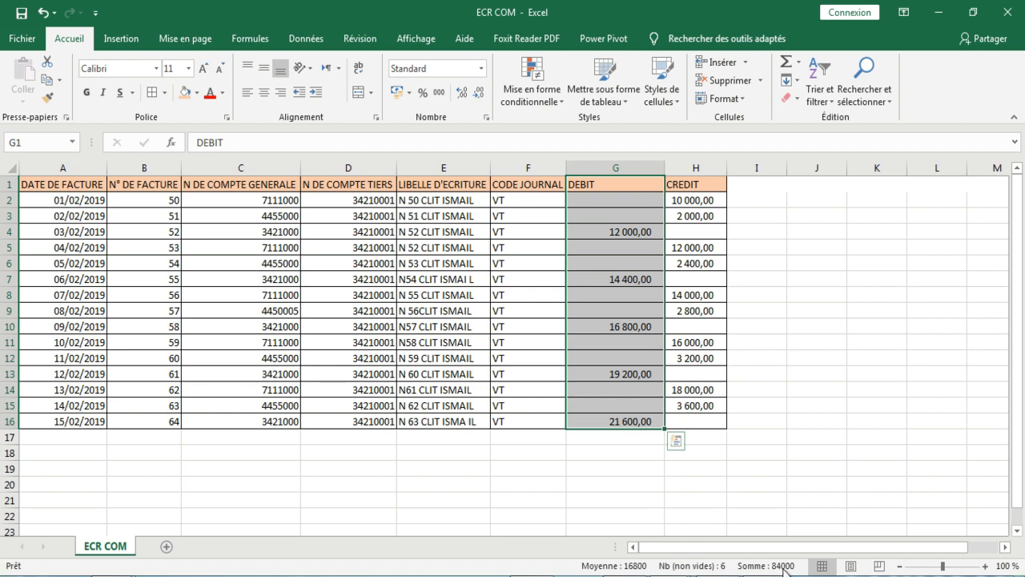
pyautogui.click(708, 409)
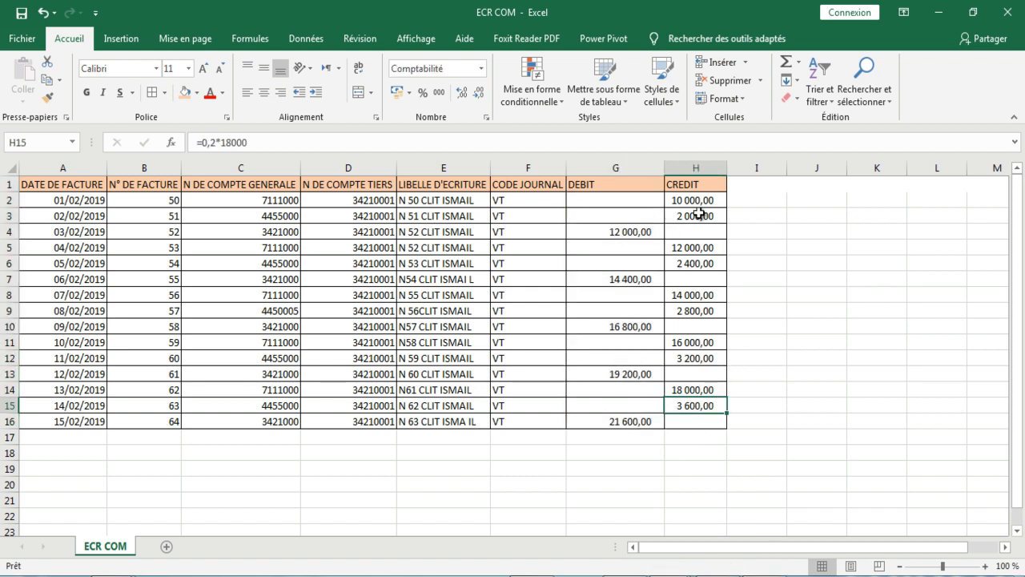
pyautogui.moveTo(699, 201); pyautogui.dragTo(699, 427)
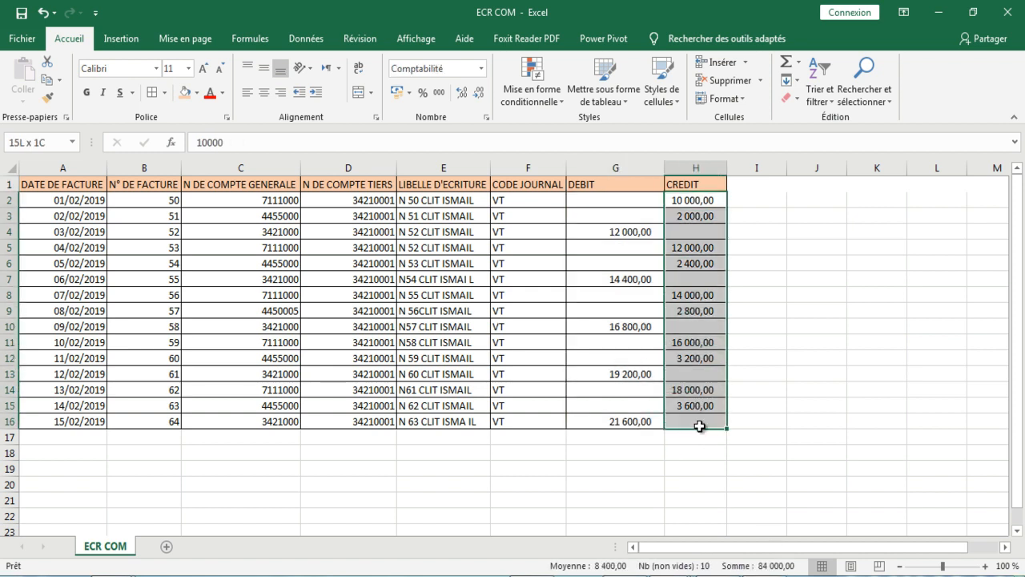
pyautogui.click(699, 427)
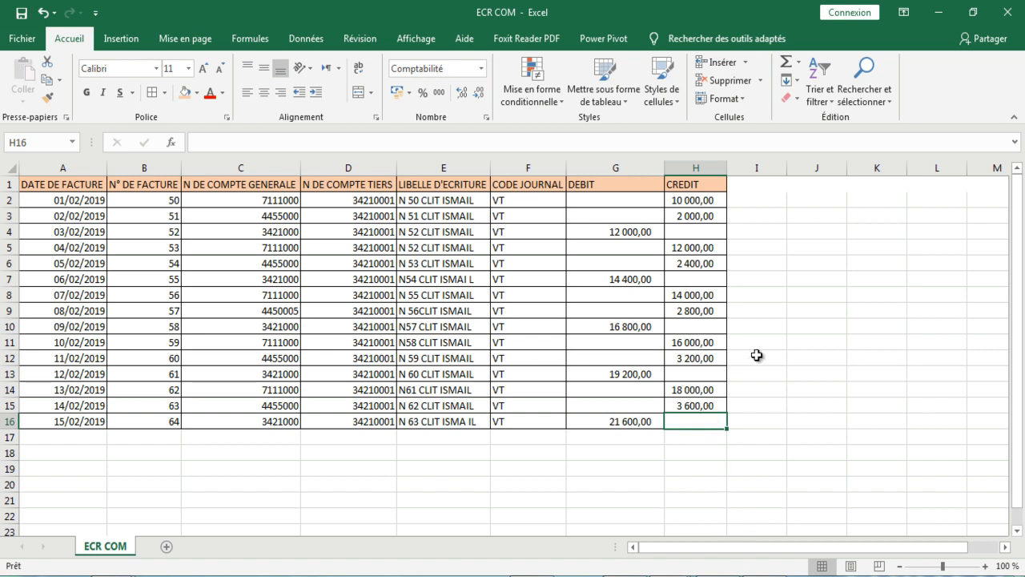
pyautogui.moveTo(702, 186); pyautogui.dragTo(702, 419)
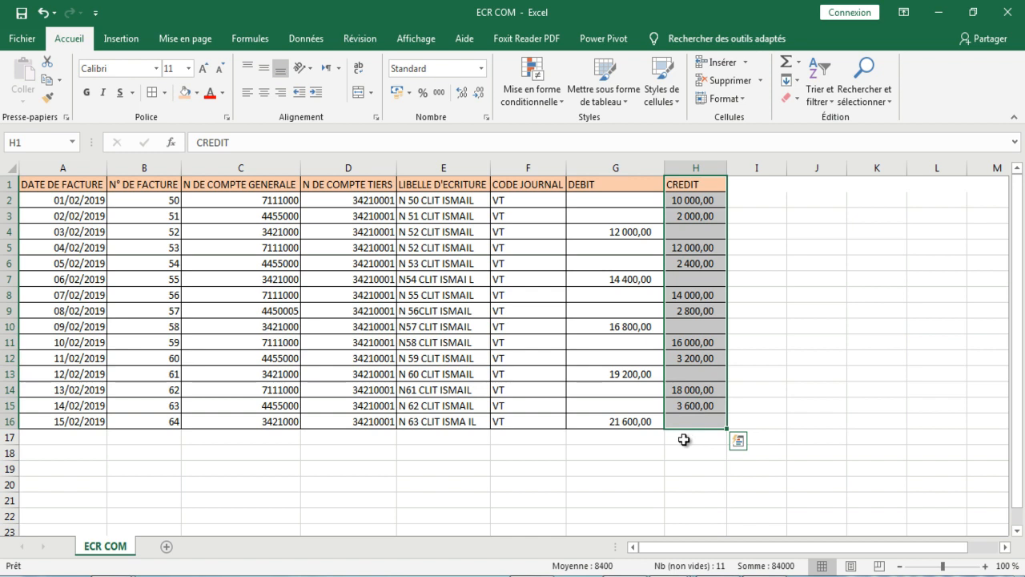
pyautogui.click(684, 440)
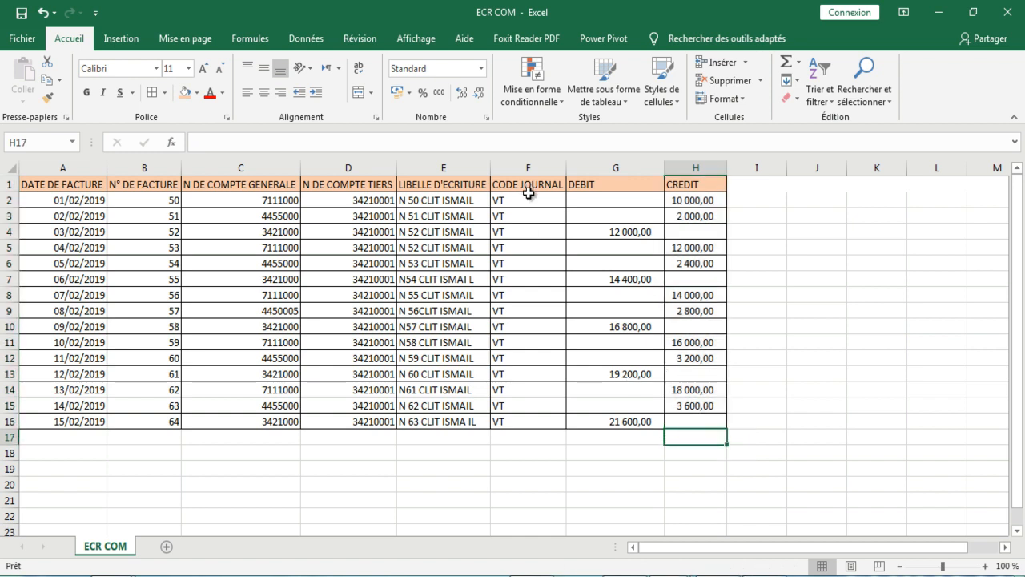
# Step: Examine the general account numbers in C2:C16 and the date format used in A2
pyautogui.moveTo(281, 201); pyautogui.dragTo(279, 422)
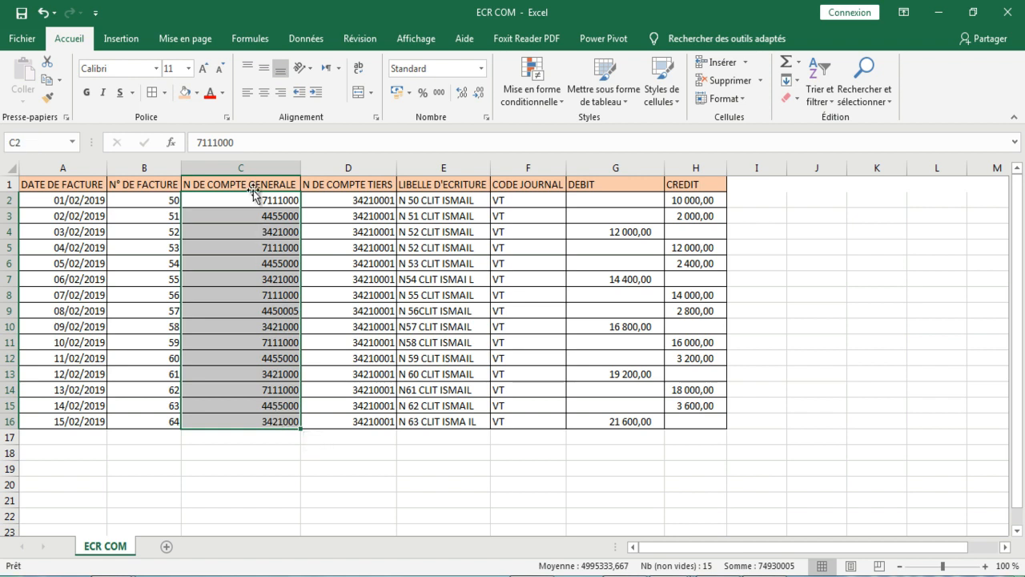
pyautogui.click(219, 501)
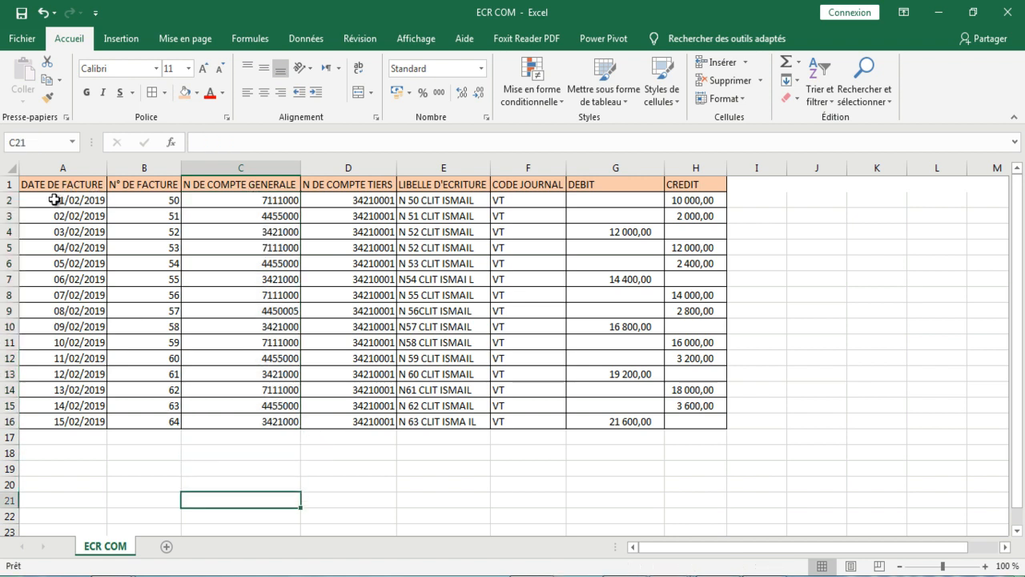
pyautogui.click(52, 201)
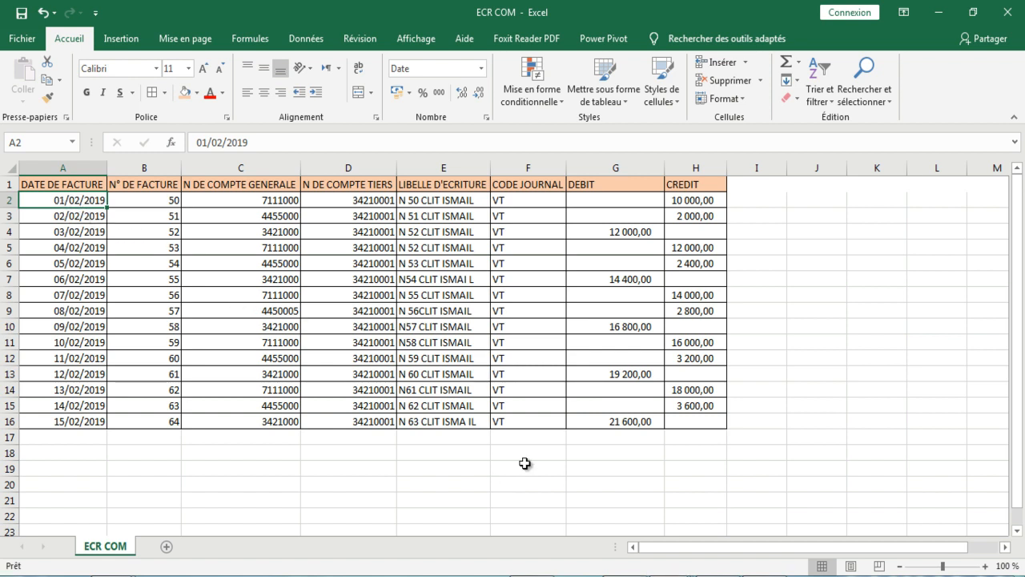
# Step: Switch to Sage 100 Comptabilité and open the customizable import/export format "ecritures comptable" from the desktop
pyautogui.click(697, 576)
pyautogui.click(604, 521)
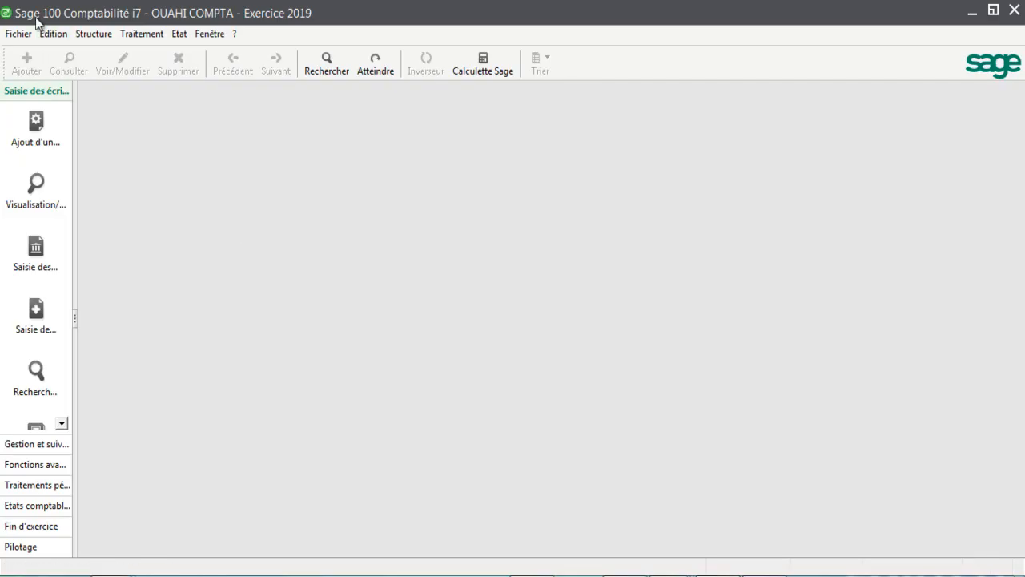
pyautogui.click(18, 34)
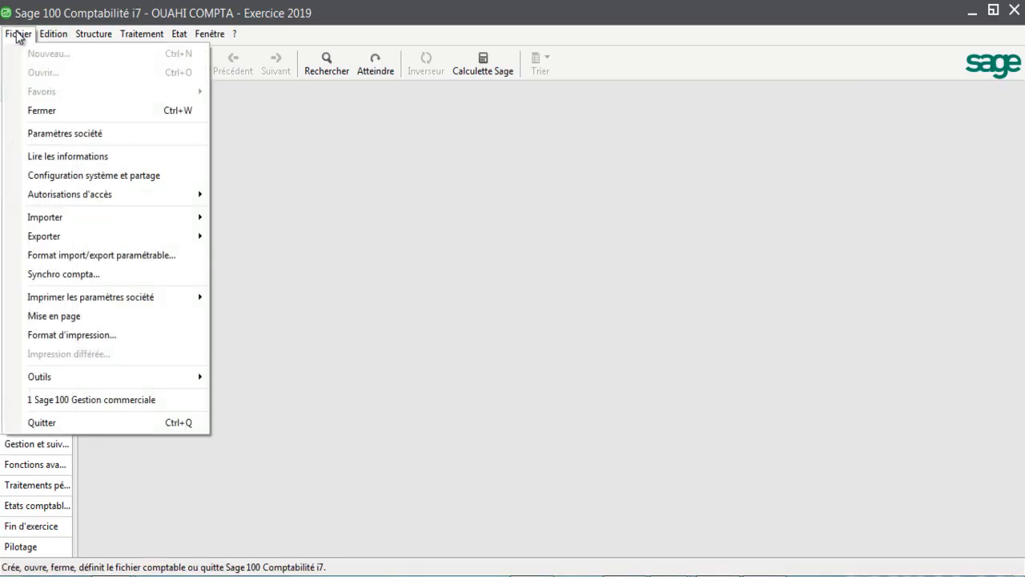
pyautogui.click(76, 256)
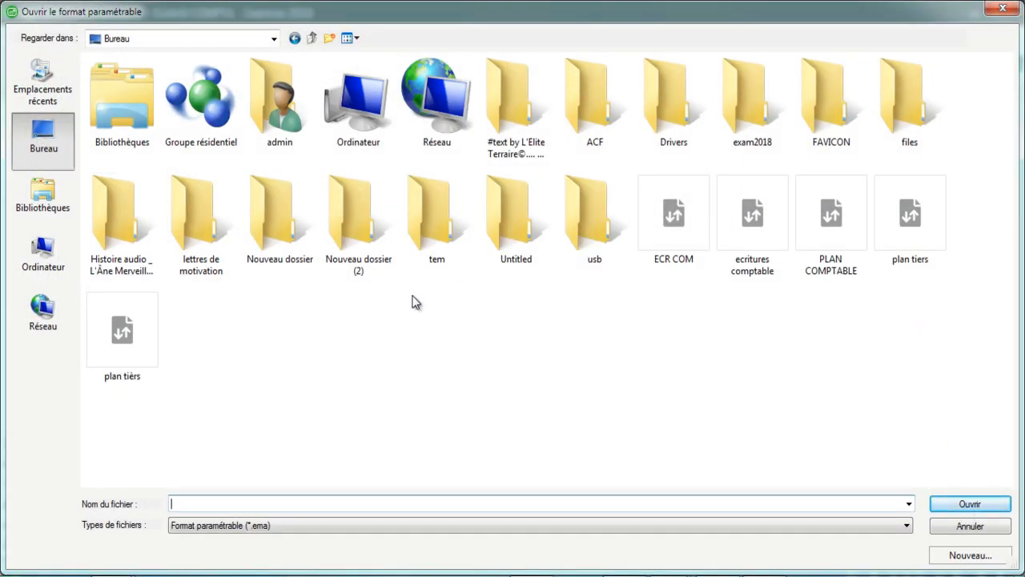
pyautogui.click(744, 249)
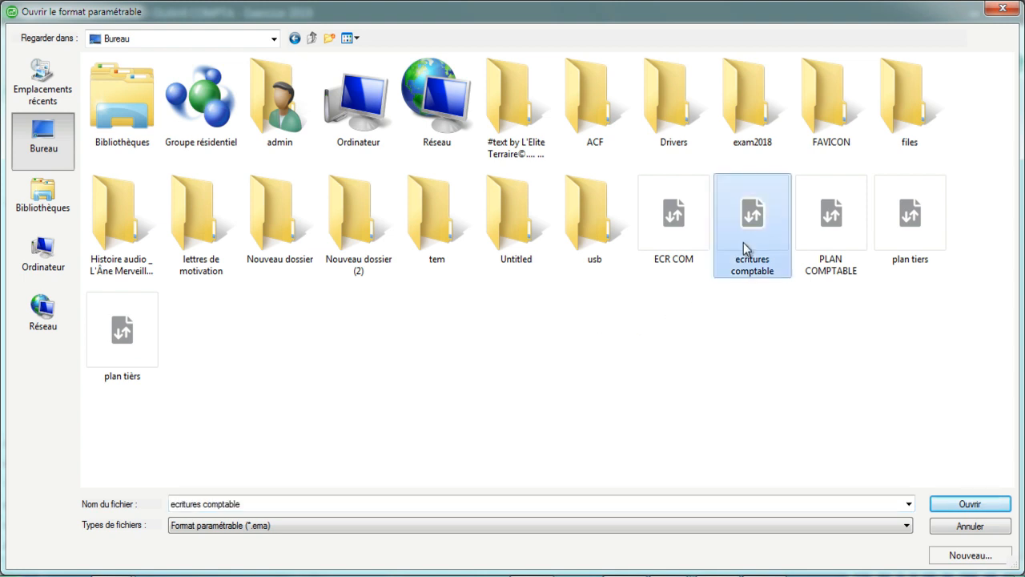
pyautogui.click(982, 506)
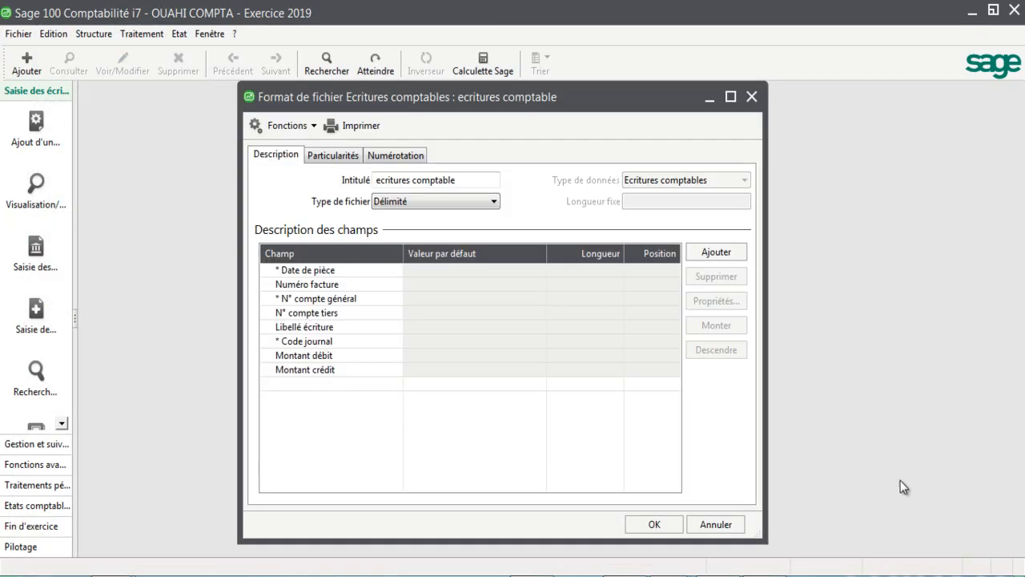
# Step: Set the format of the Date de pièce field to jj/mm/aaaa and confirm its properties
pyautogui.click(320, 270)
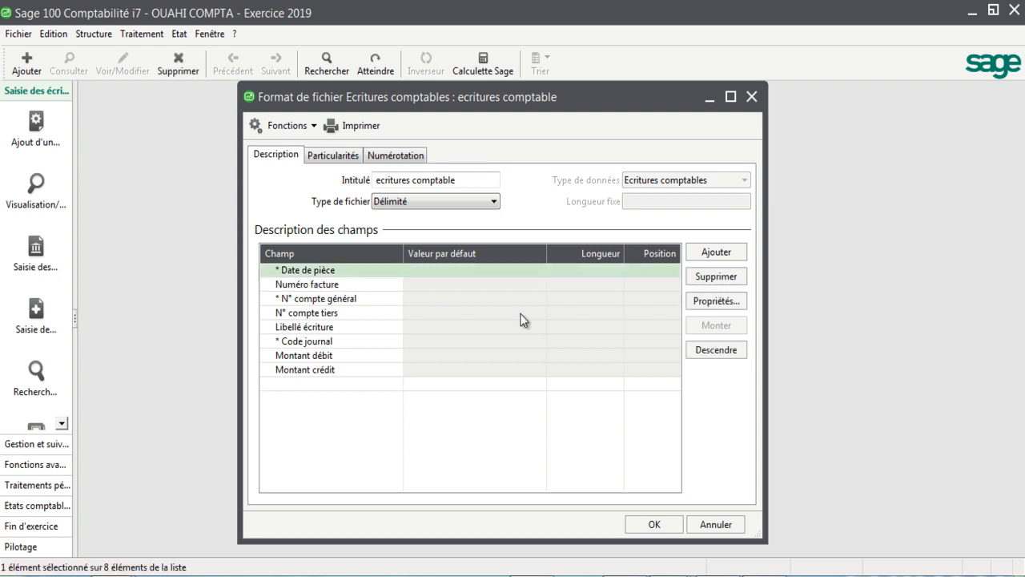
pyautogui.click(704, 301)
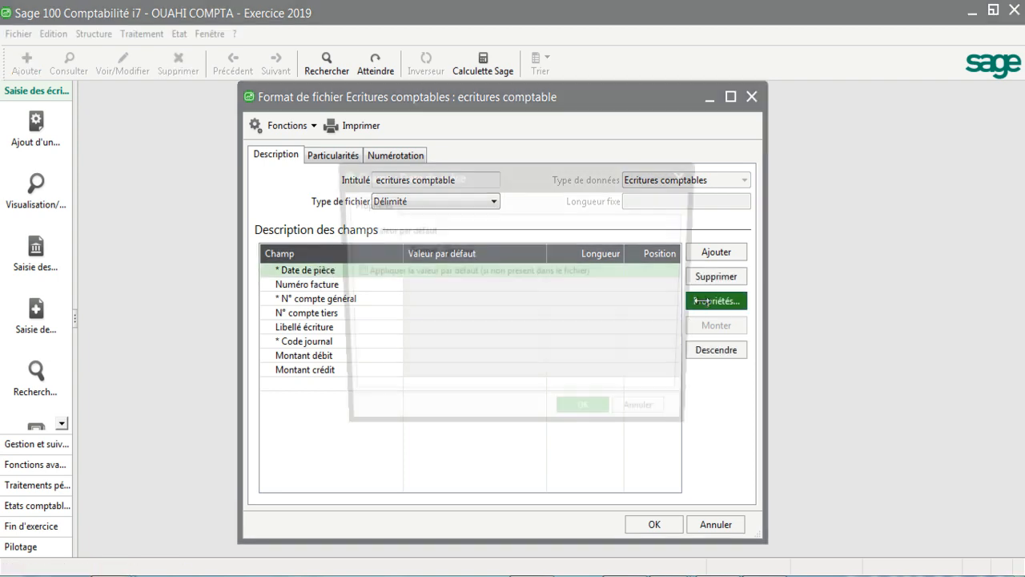
pyautogui.click(475, 251)
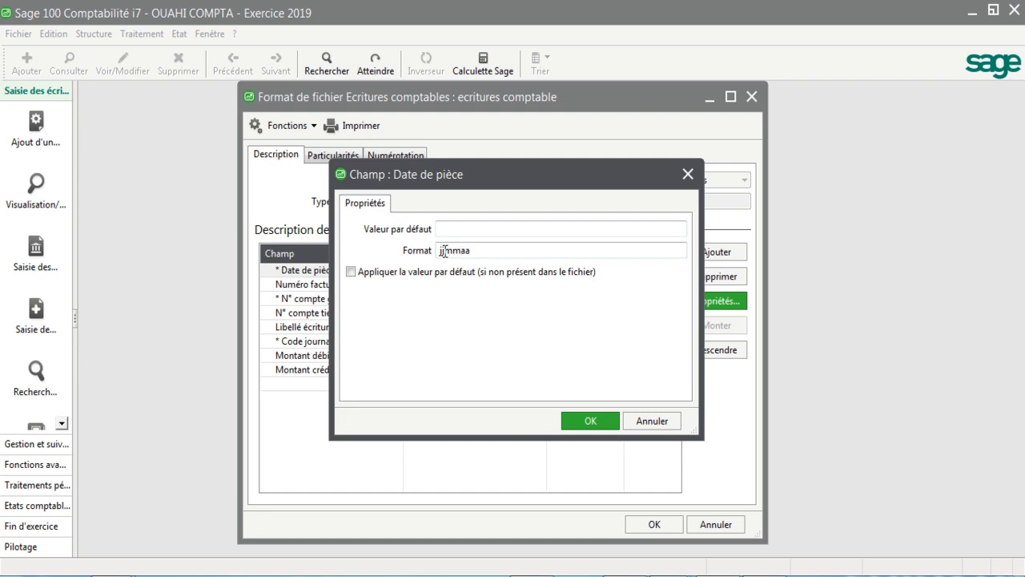
pyautogui.write('/mm/aaaa')
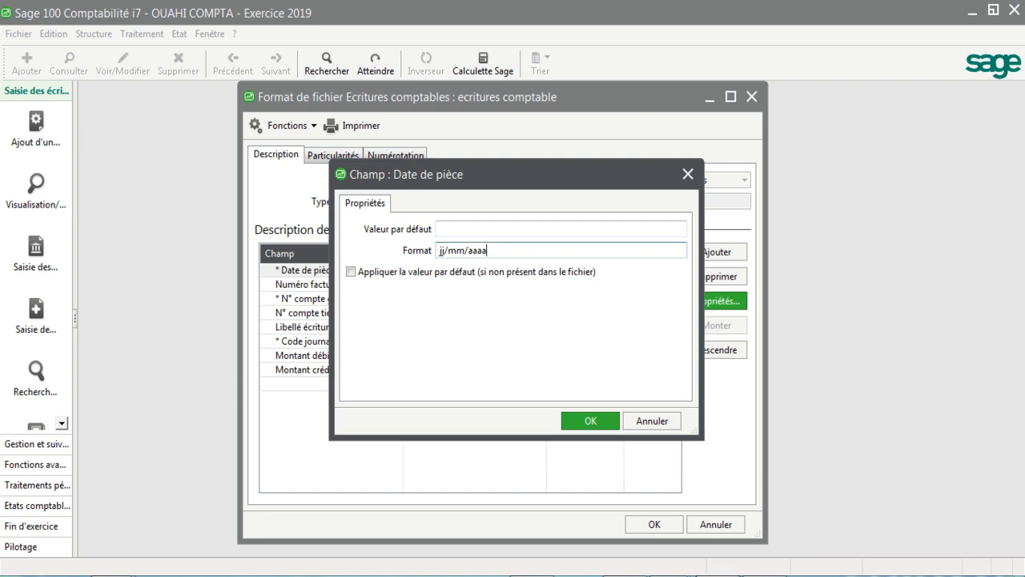
pyautogui.moveTo(745, 567)
pyautogui.click(833, 485)
pyautogui.click(591, 421)
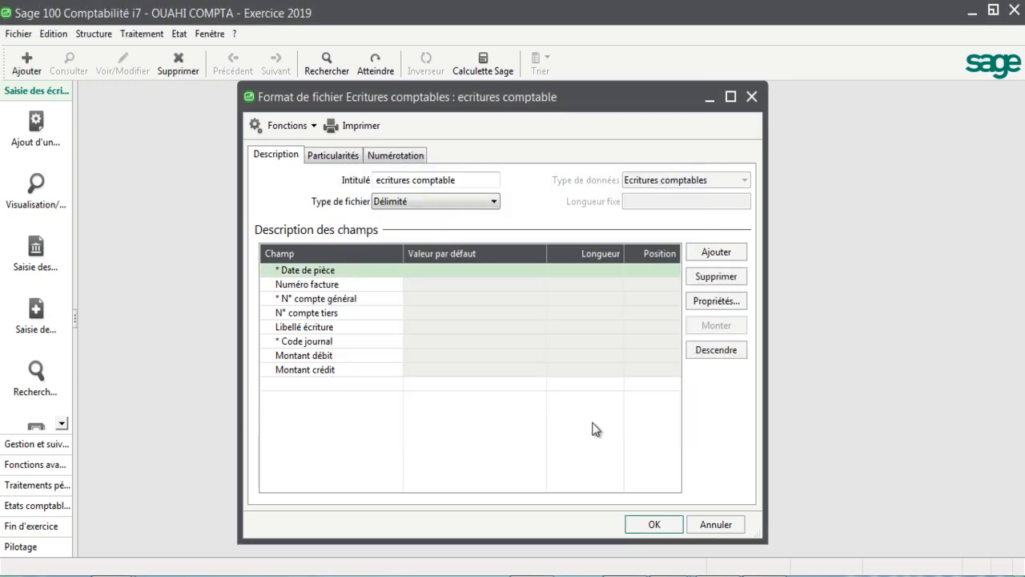
# Step: Confirm the "ecritures comptable" format, switch to the ECR COM workbook in Excel and copy the entries in A2:H16 without the headers
pyautogui.click(643, 525)
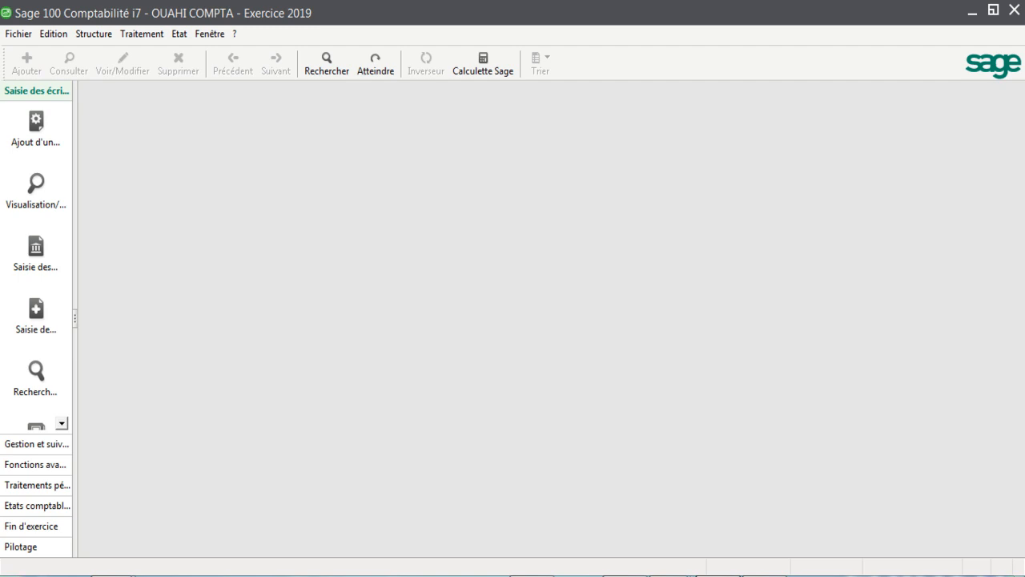
pyautogui.moveTo(723, 569)
pyautogui.click(793, 534)
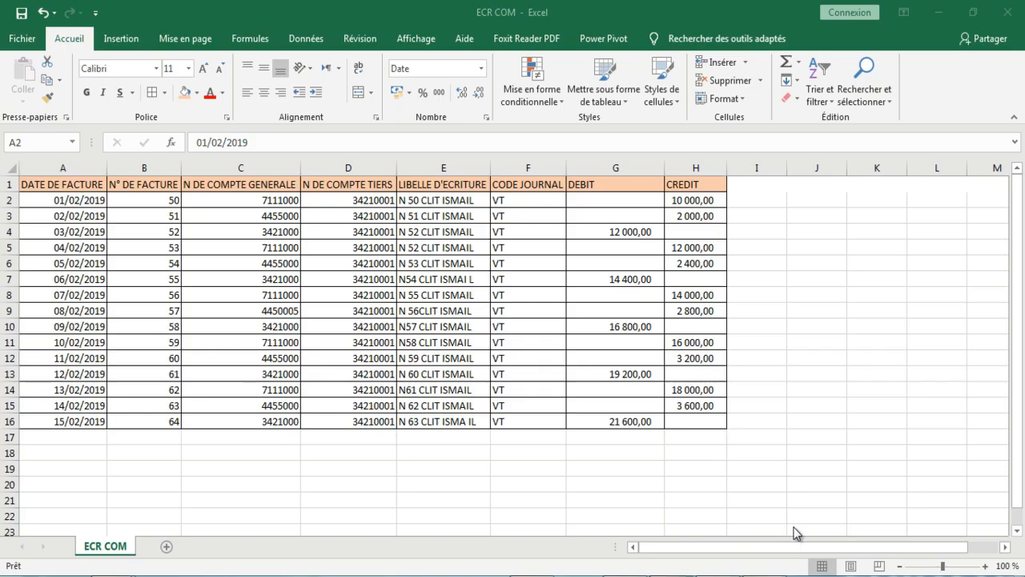
pyautogui.click(52, 199)
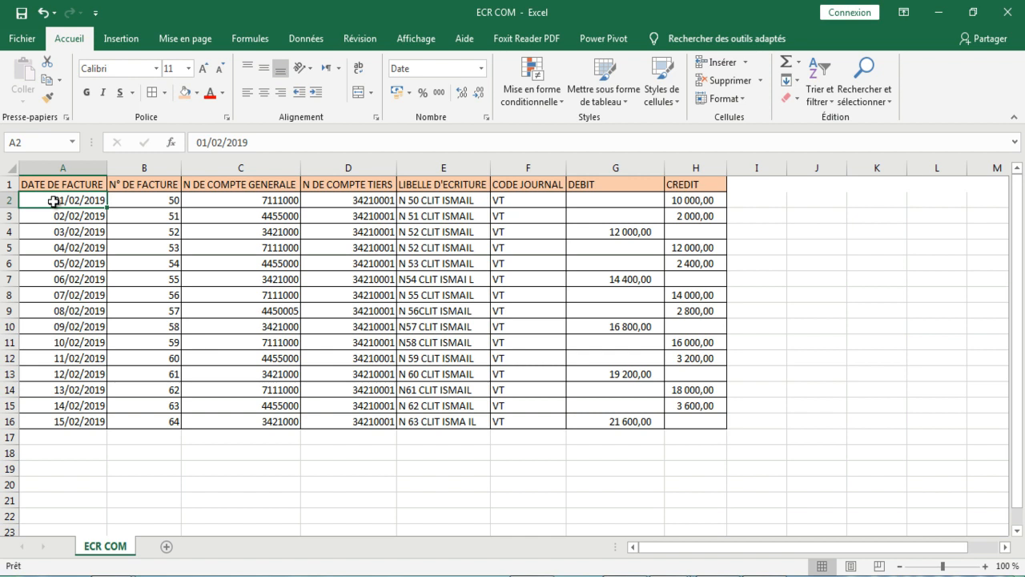
pyautogui.keyDown('shift'); pyautogui.click(713, 423); pyautogui.keyUp('shift')
pyautogui.rightClick(353, 214)
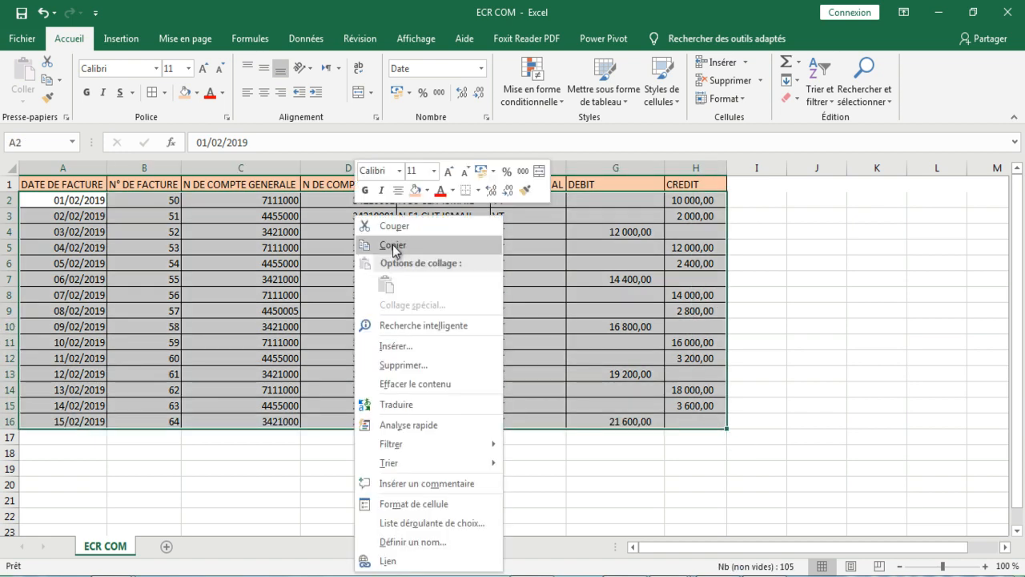
pyautogui.click(380, 244)
pyautogui.click(393, 246)
# Step: Create a new text document on the desktop and name it "ecritures comptables"
pyautogui.click(1023, 574)
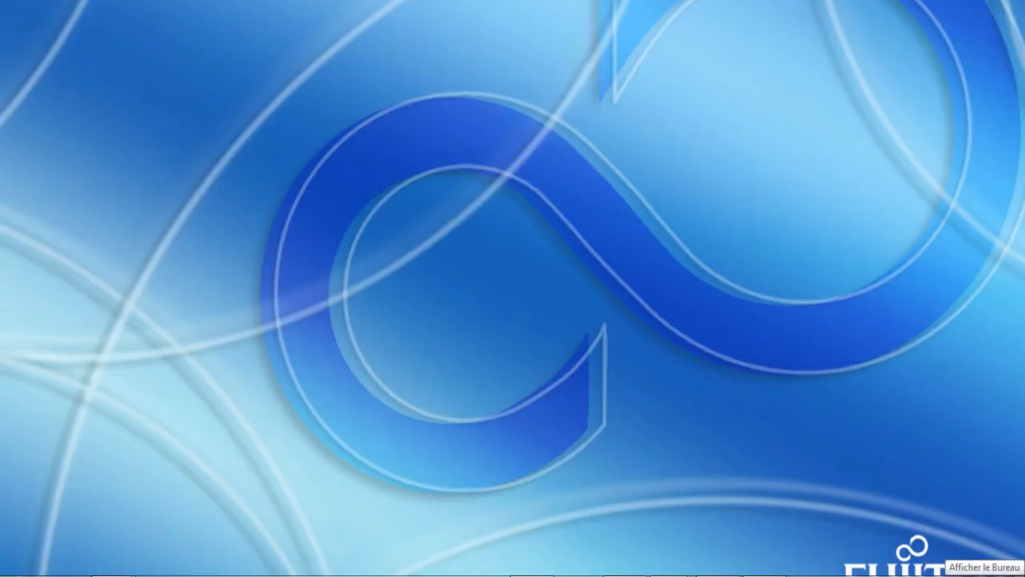
pyautogui.rightClick(957, 494)
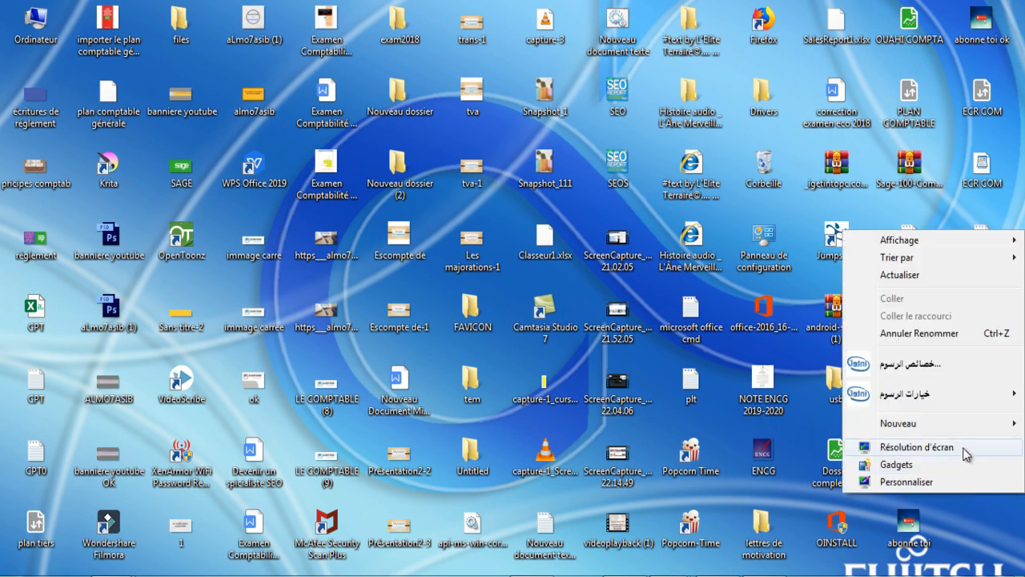
pyautogui.moveTo(920, 437)
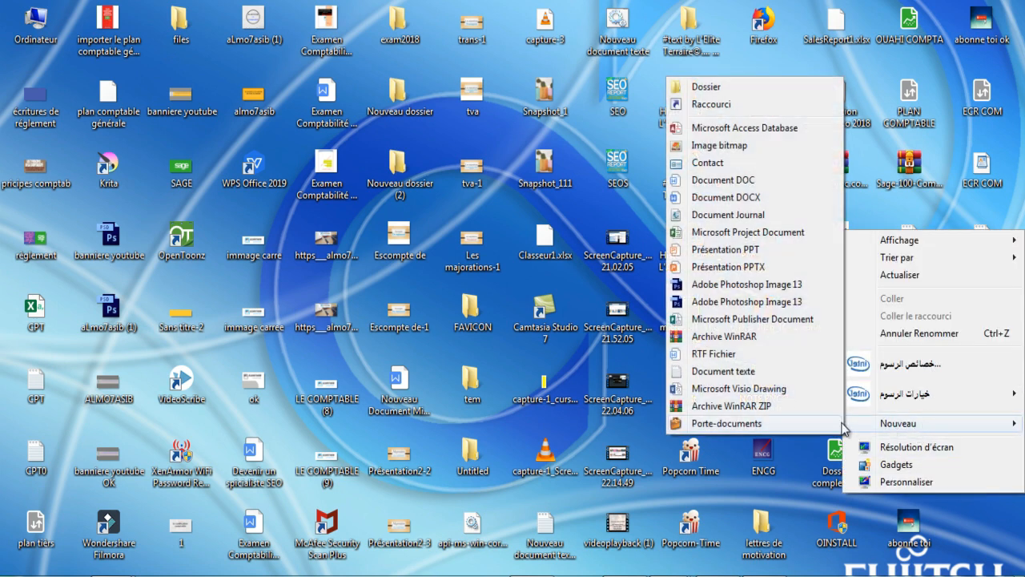
pyautogui.click(739, 372)
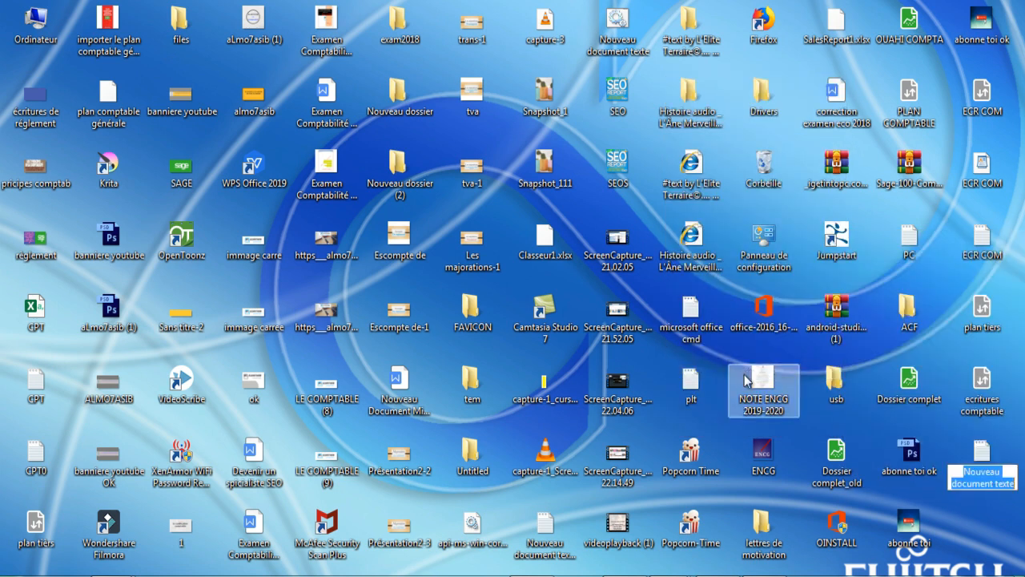
pyautogui.write('ec')
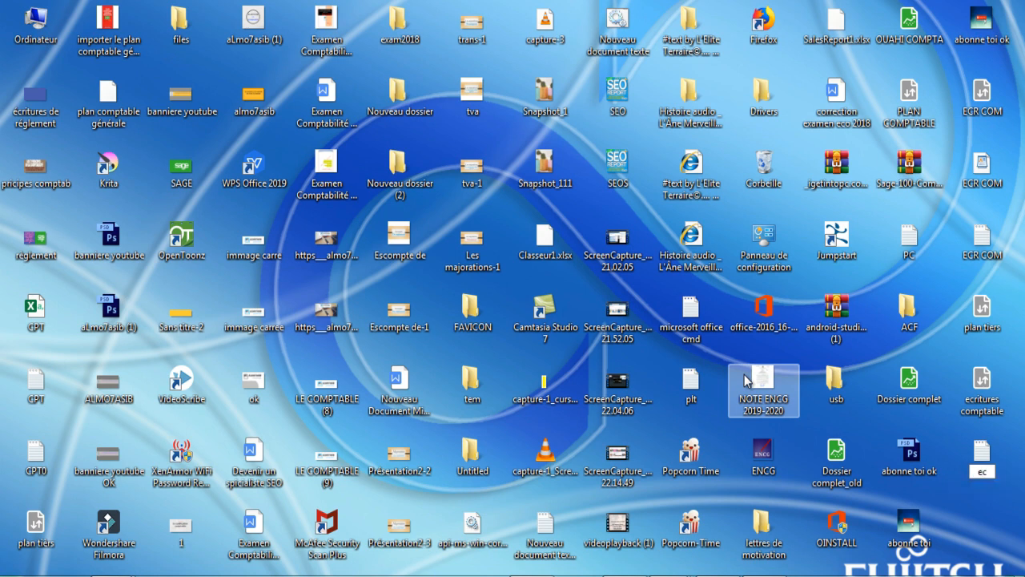
pyautogui.write('ritures compta')
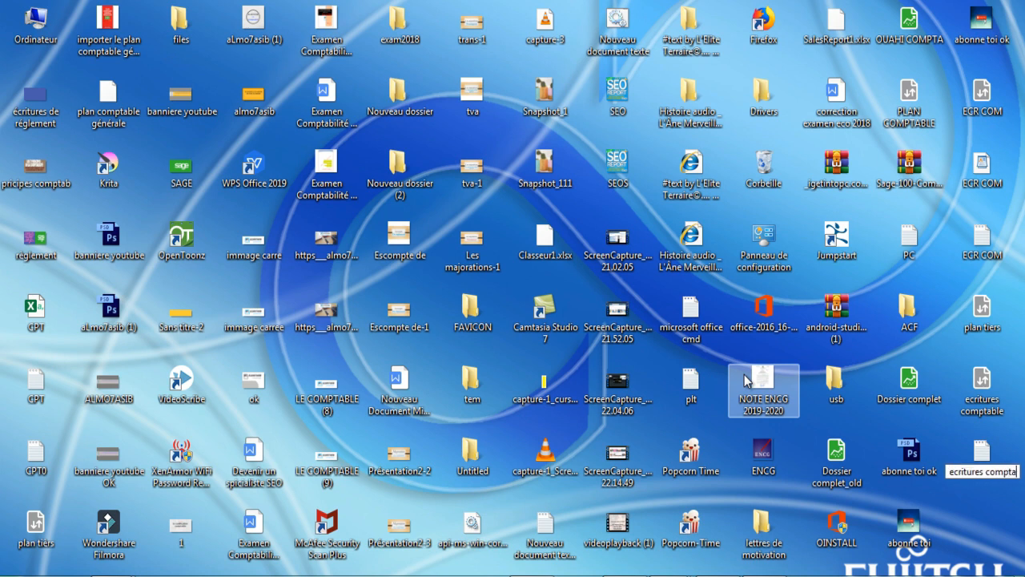
pyautogui.write('bles')
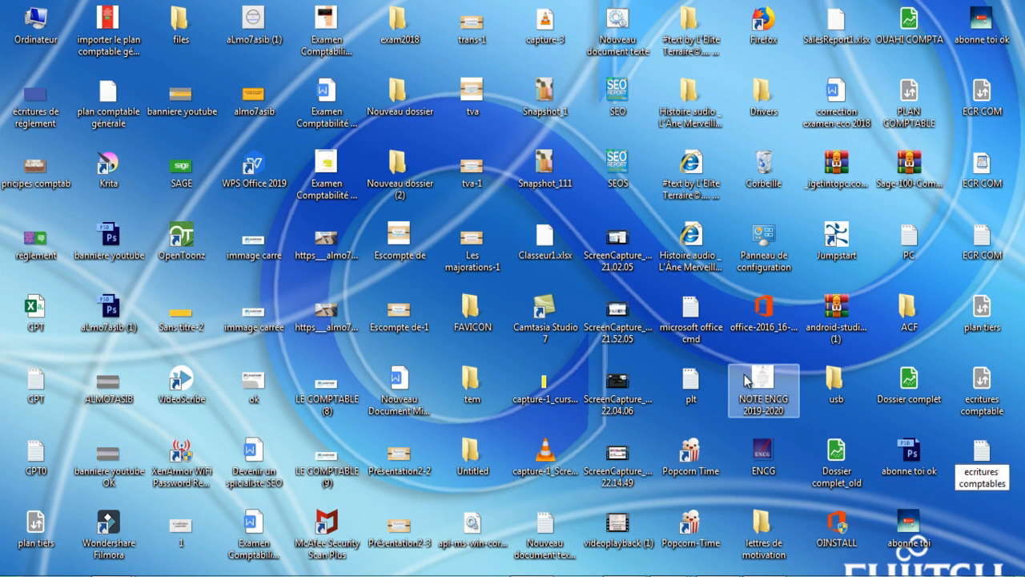
# Step: Open the "ecritures comptables" text file in Bloc-notes, paste the copied entries and maximize the window
pyautogui.doubleClick(994, 469)
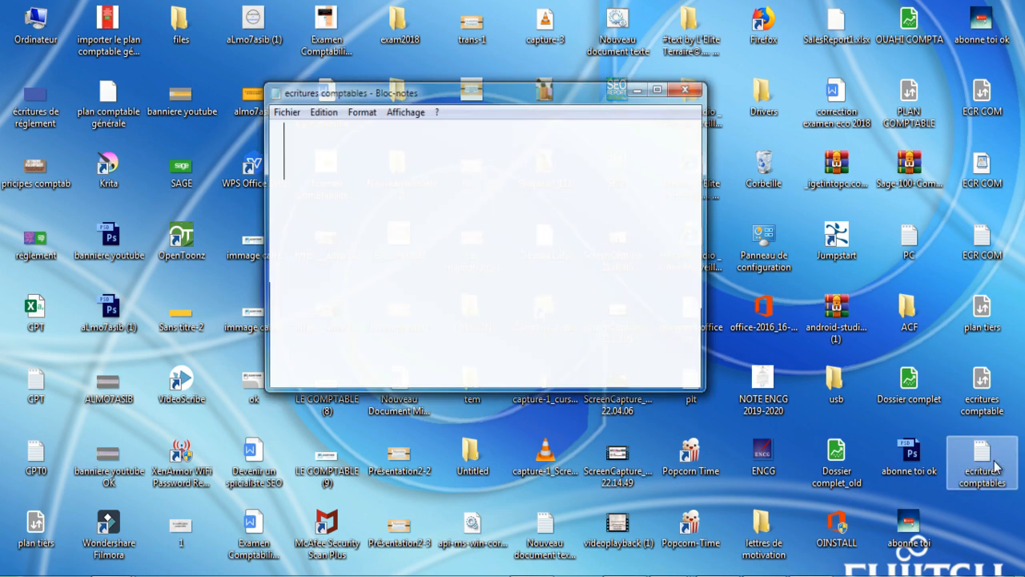
pyautogui.rightClick(588, 218)
pyautogui.click(621, 292)
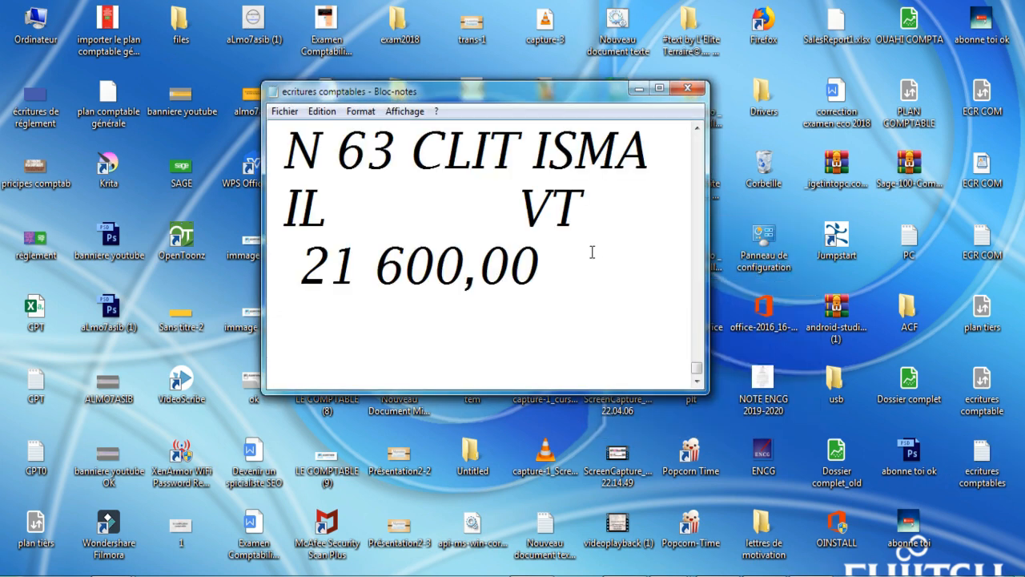
pyautogui.doubleClick(559, 91)
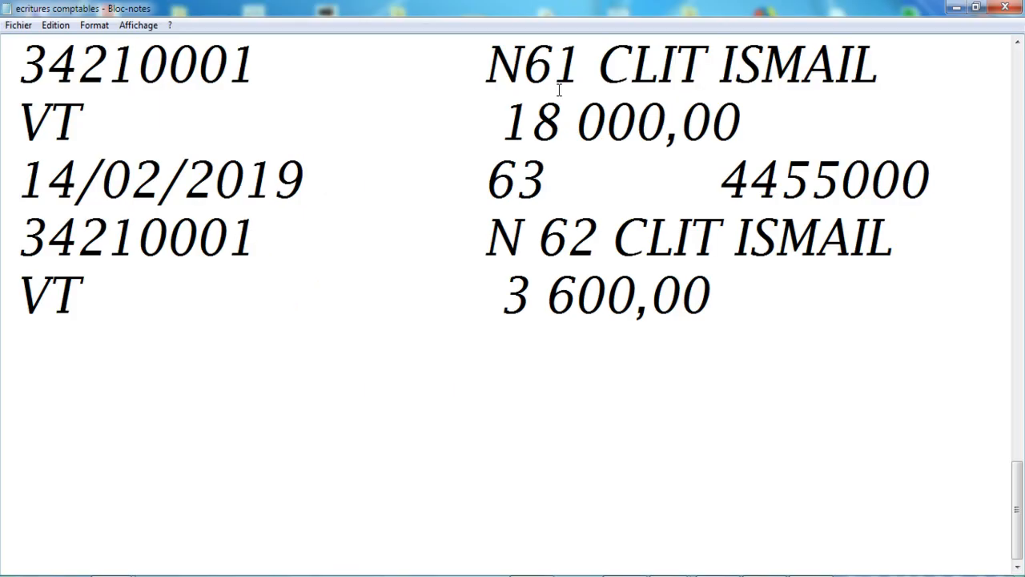
pyautogui.moveTo(1016, 485); pyautogui.dragTo(1017, 94)
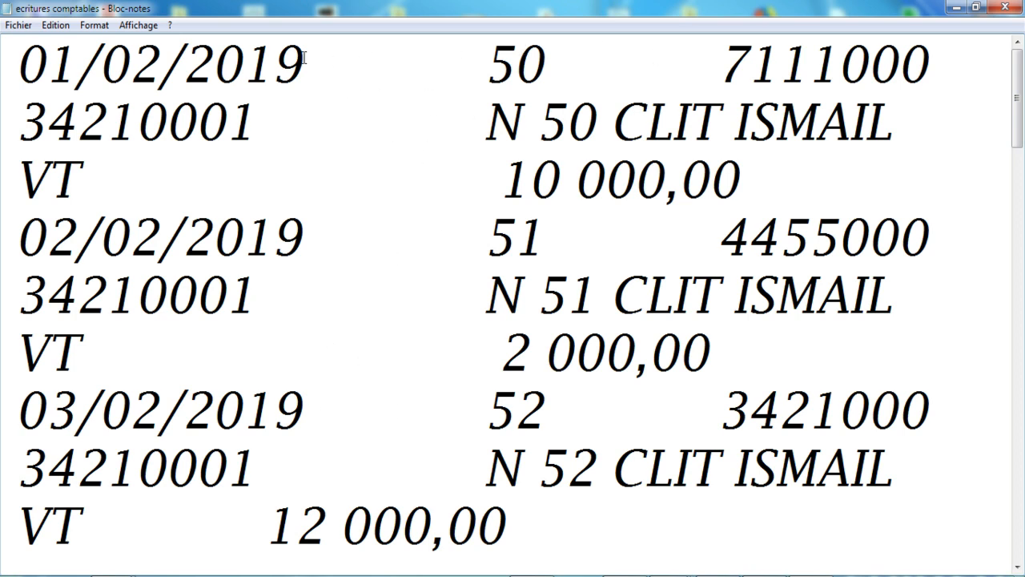
# Step: Replace every tab gap between fields in the text file with a semicolon, using the gap after the first date as search text
pyautogui.moveTo(312, 56); pyautogui.dragTo(427, 56)
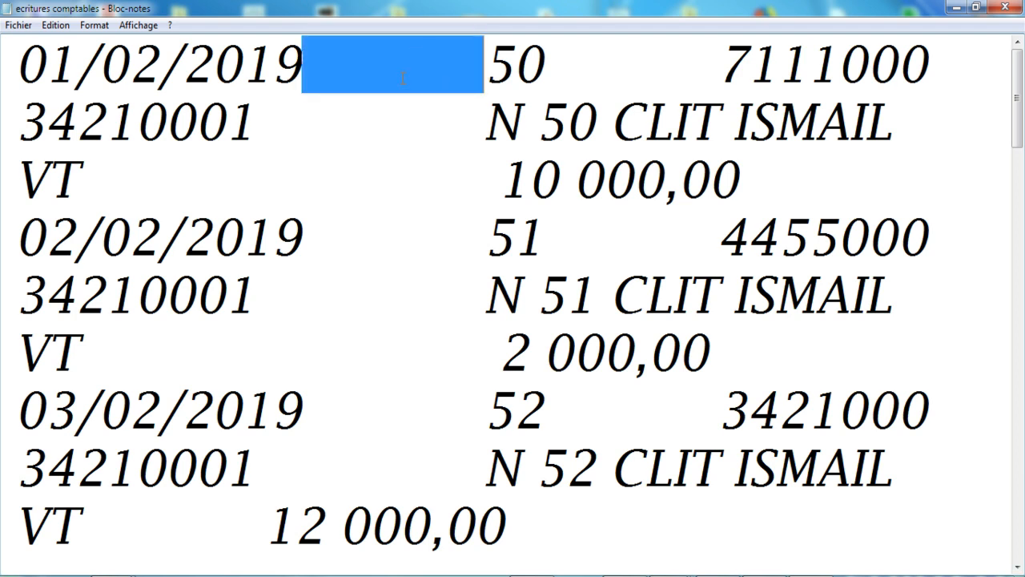
pyautogui.rightClick(403, 78)
pyautogui.click(425, 125)
pyautogui.click(56, 25)
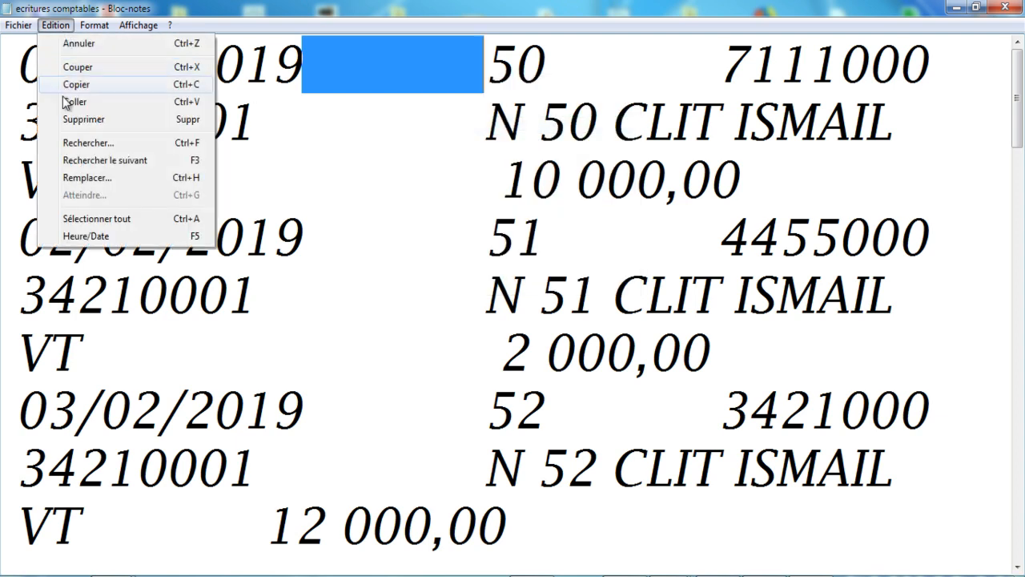
pyautogui.click(83, 179)
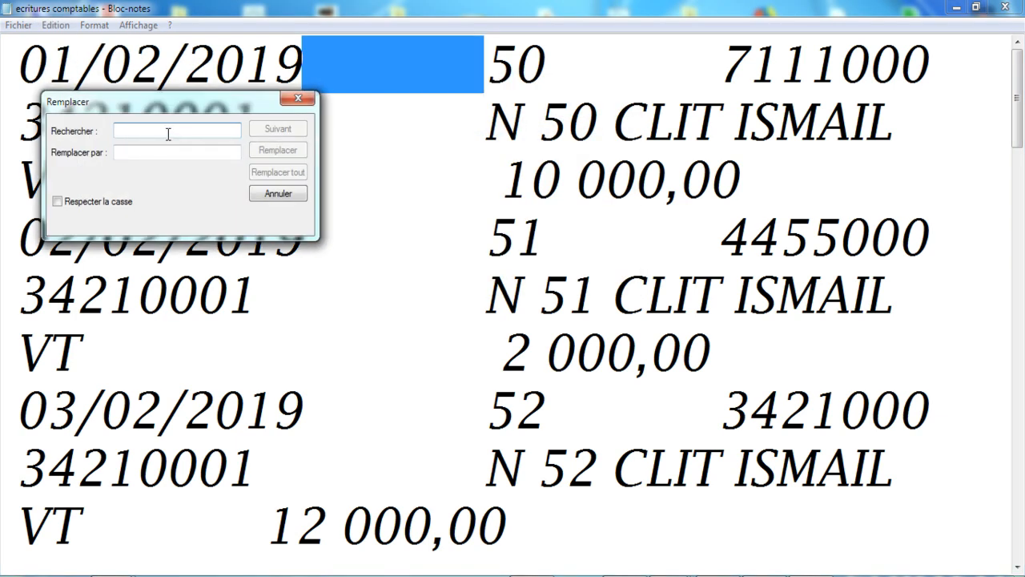
pyautogui.hotkey('ctrl', 'v')
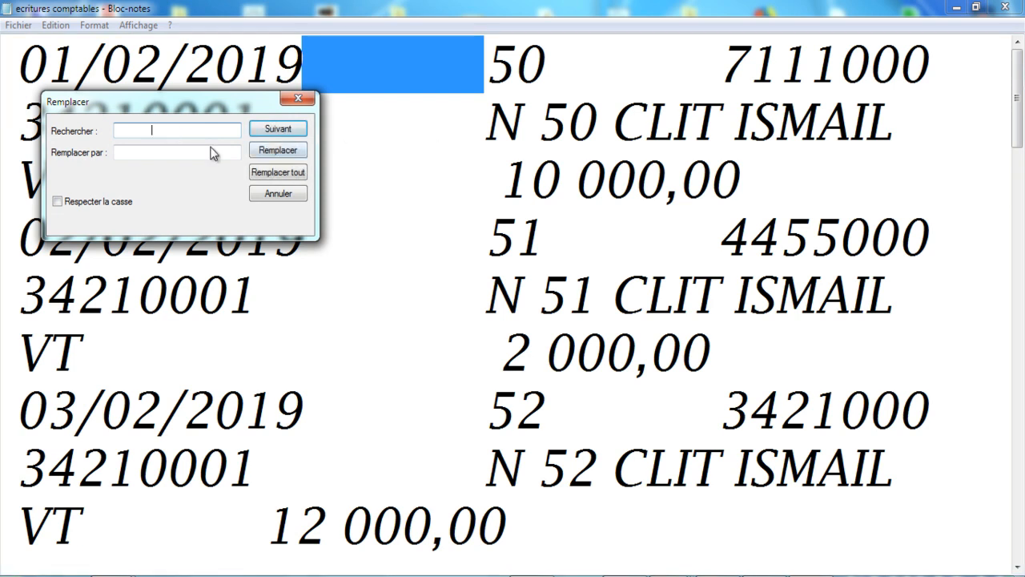
pyautogui.click(191, 155)
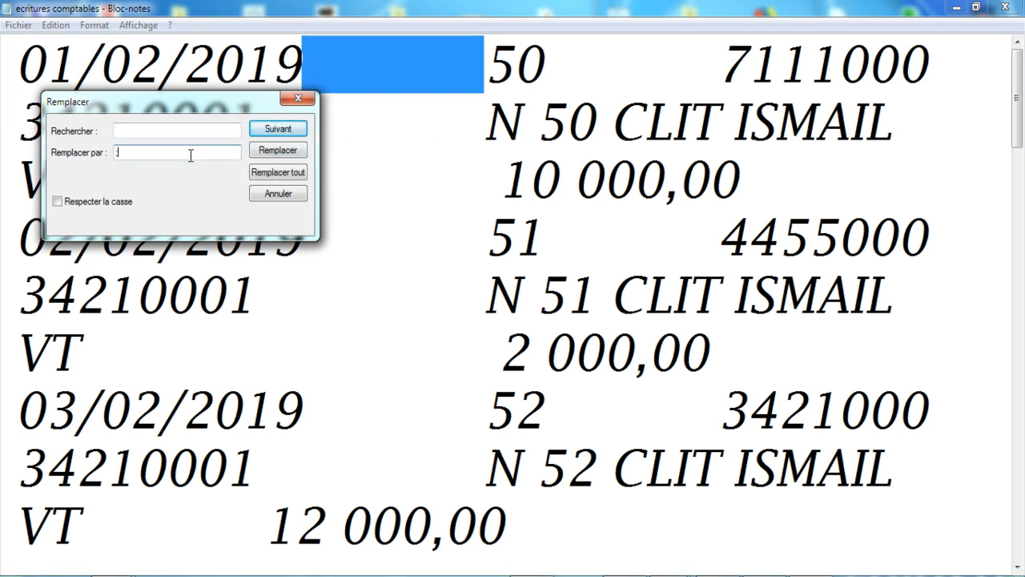
pyautogui.click(293, 179)
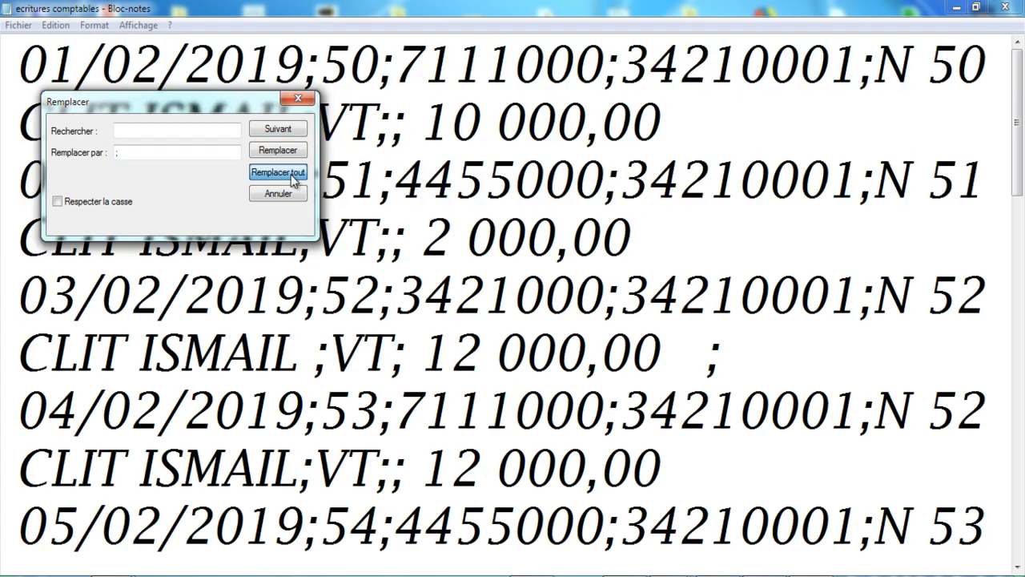
pyautogui.click(299, 99)
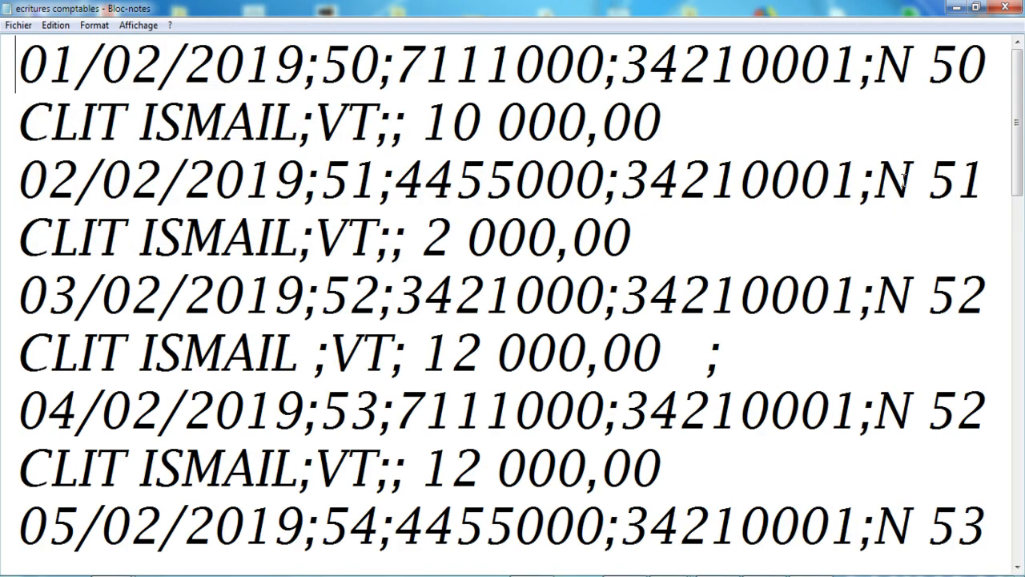
# Step: Look through the semicolon-separated lines, save the changes to the "ecritures comptables" text file and close it
pyautogui.moveTo(1020, 513); pyautogui.dragTo(1018, 112)
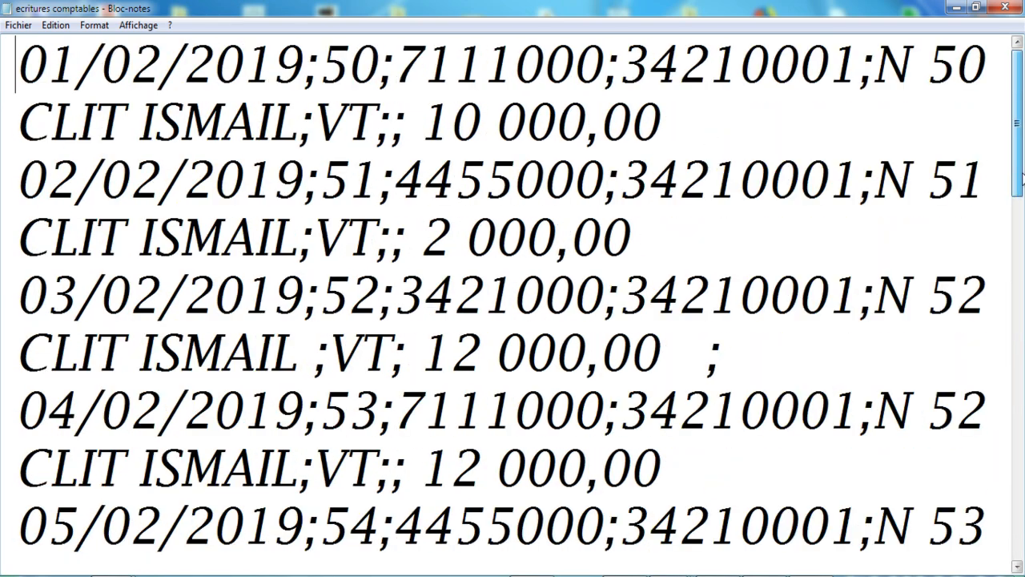
pyautogui.click(1007, 7)
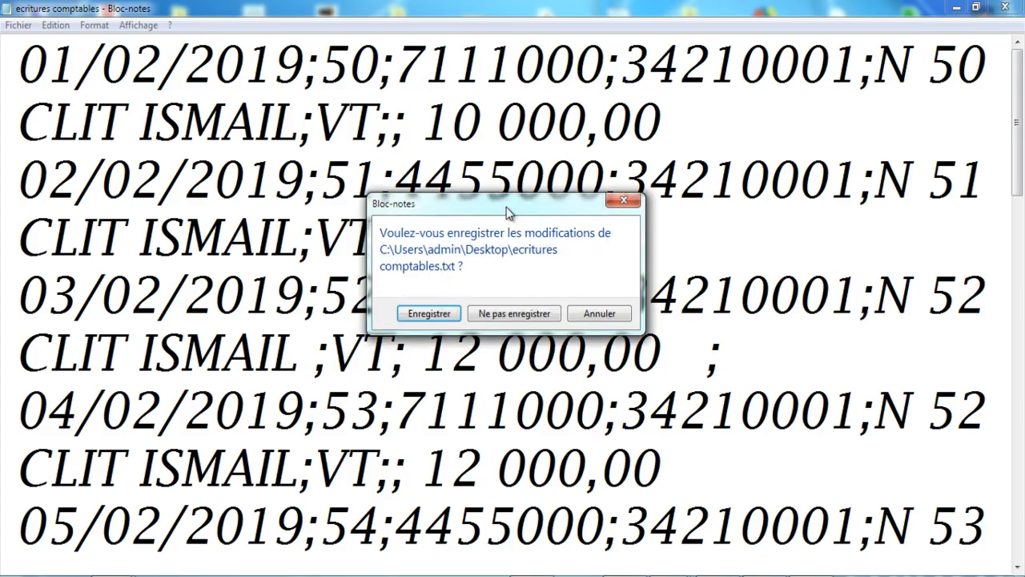
pyautogui.click(449, 312)
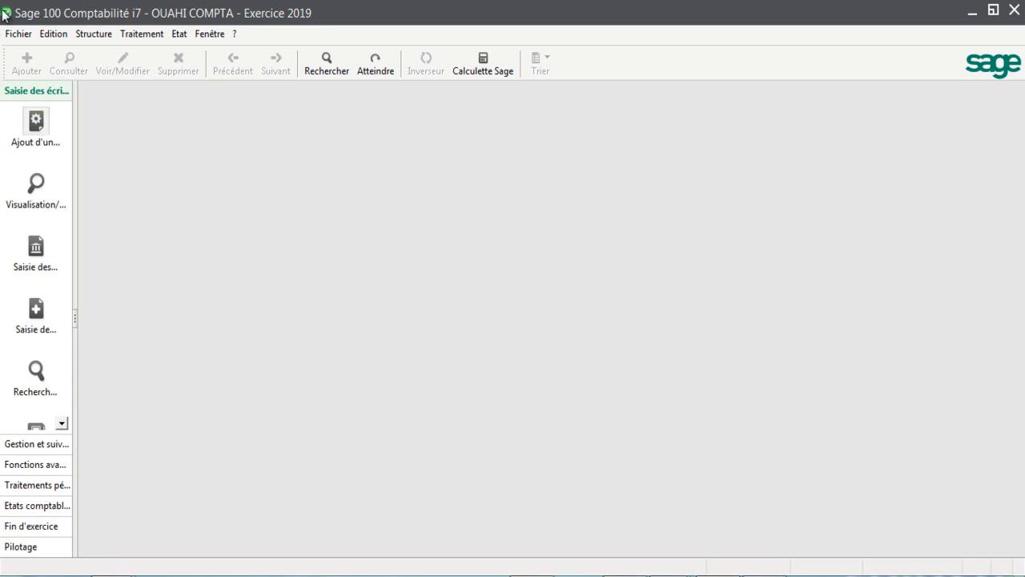
# Step: Switch to Sage 100 Comptabilité and import the "ecritures comptables" text file using the customizable format "ecritures comptable"
pyautogui.click(20, 35)
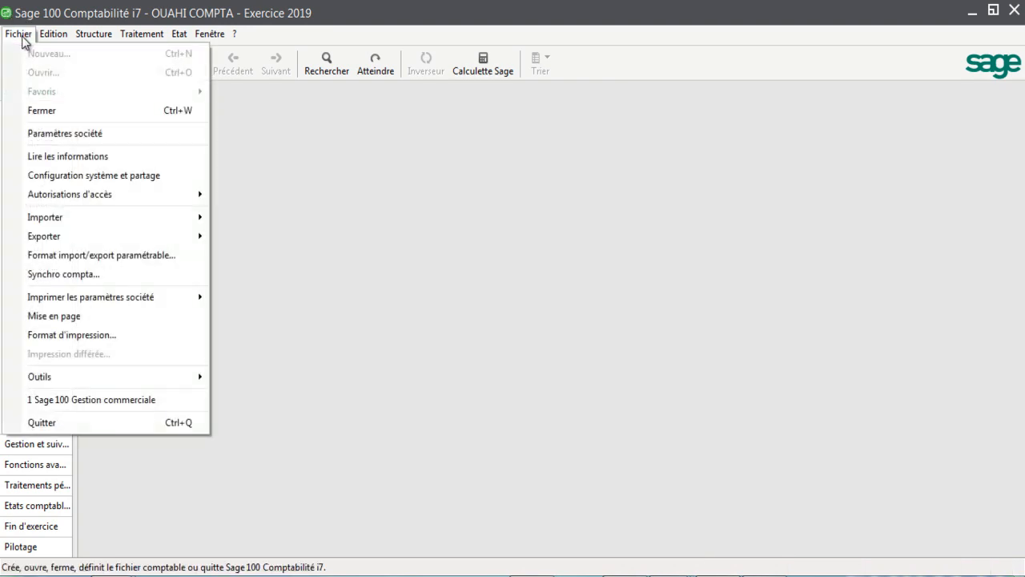
pyautogui.moveTo(51, 221)
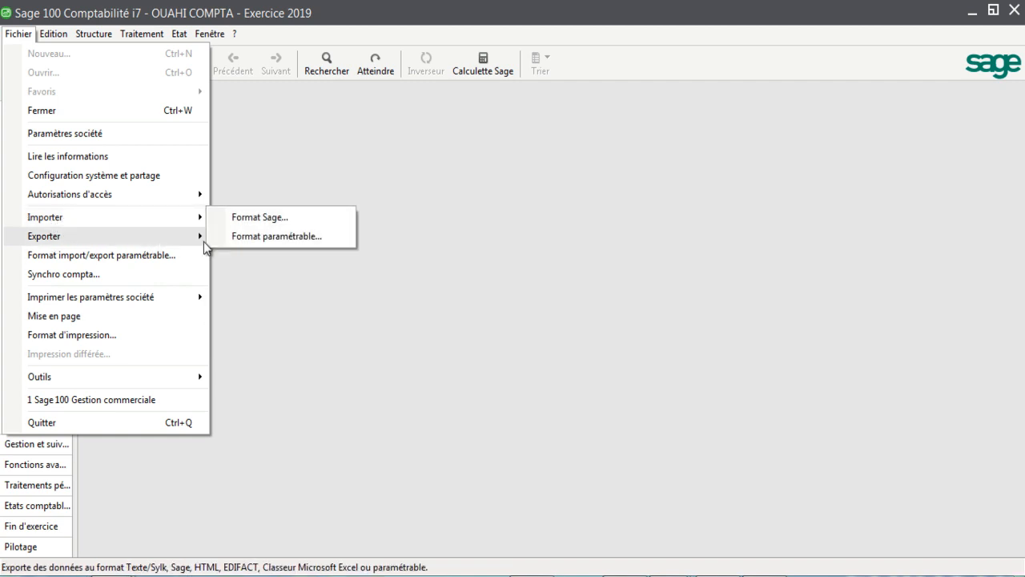
pyautogui.click(295, 237)
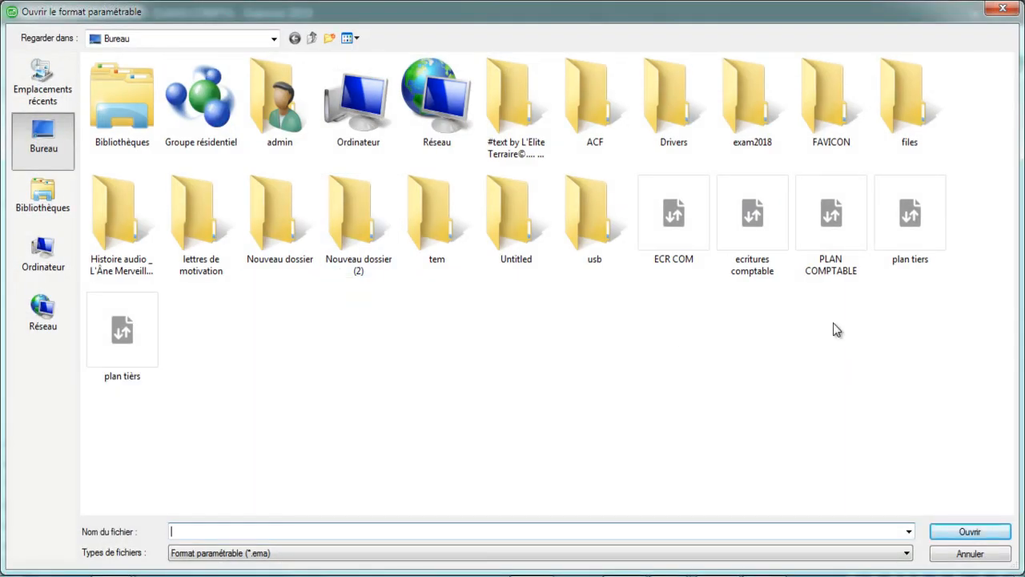
pyautogui.click(766, 258)
pyautogui.click(935, 532)
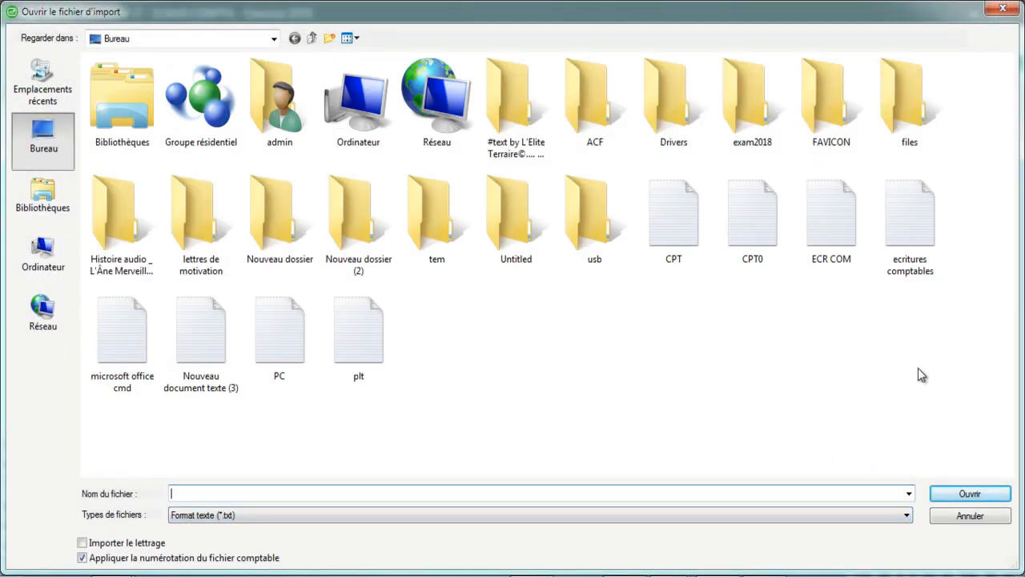
pyautogui.click(908, 242)
pyautogui.click(965, 494)
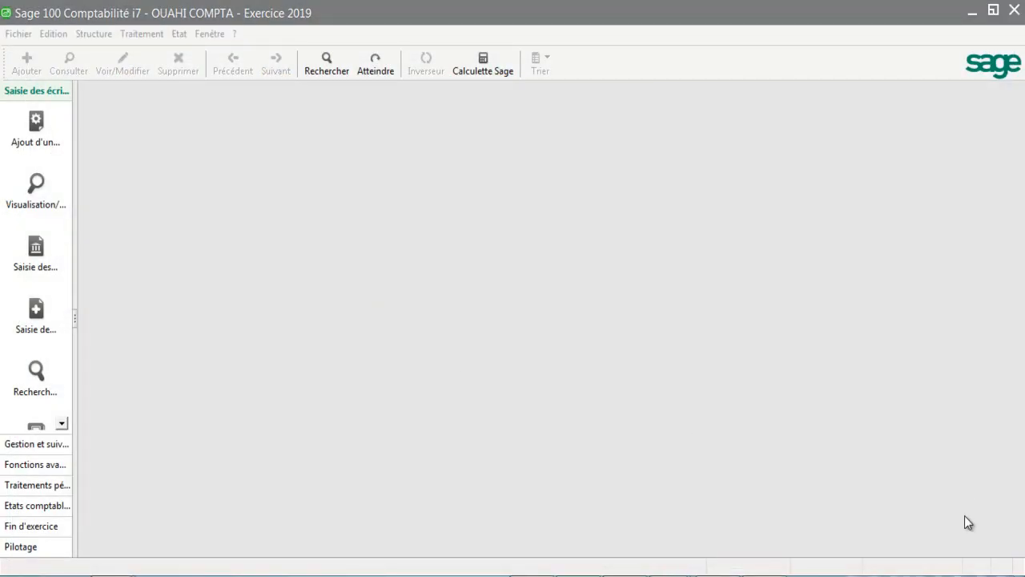
# Step: Open the VENTE journal for févr.19 from the entry journals to check the imported entries
pyautogui.click(149, 36)
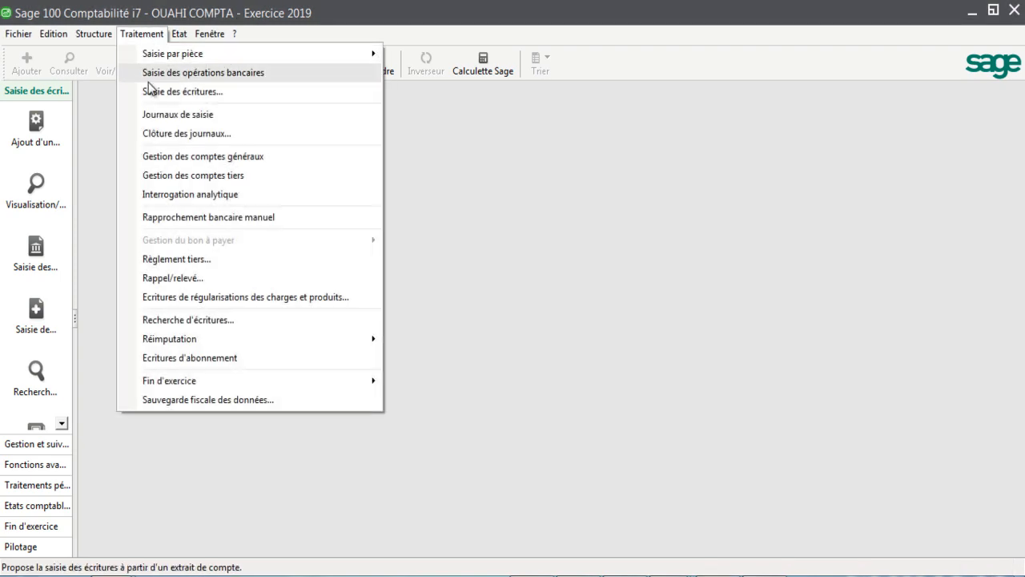
pyautogui.click(168, 118)
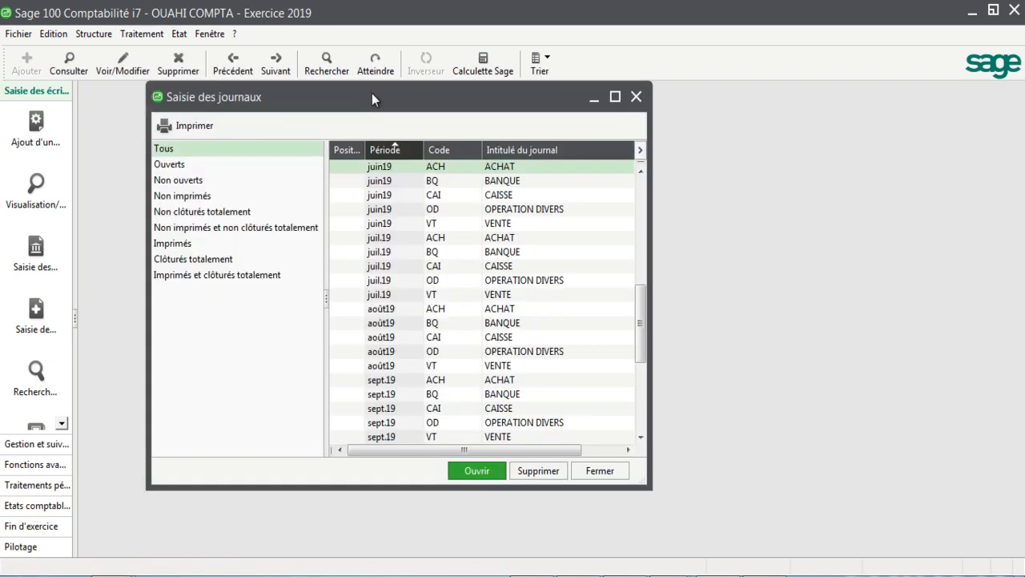
pyautogui.doubleClick(372, 93)
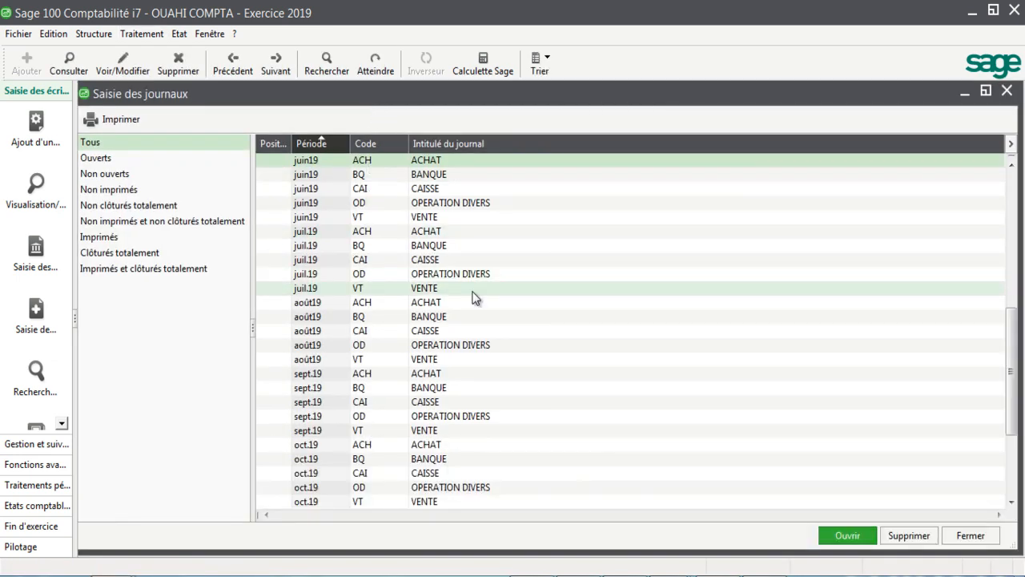
pyautogui.scroll(8, 472, 298)
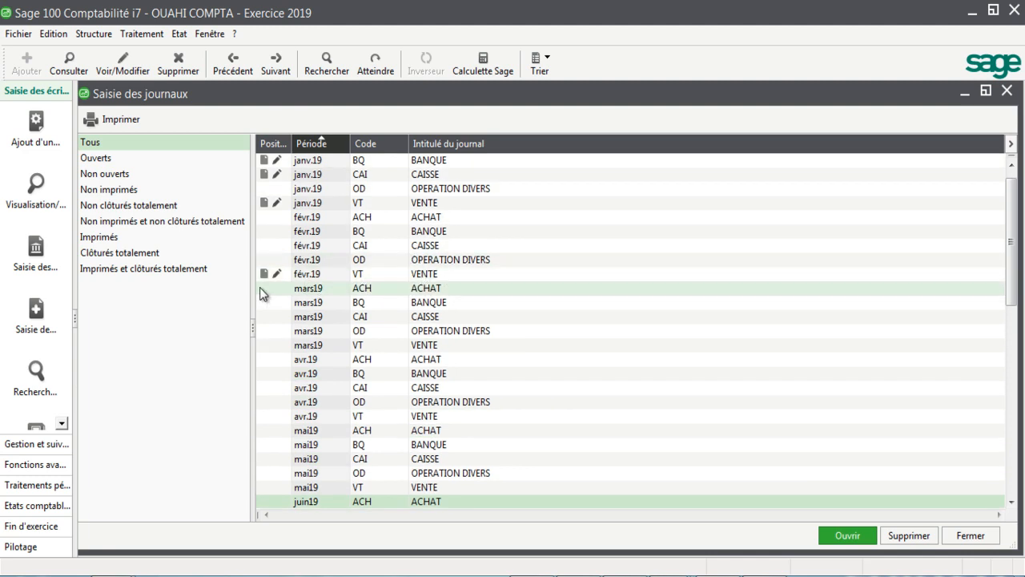
pyautogui.doubleClick(398, 274)
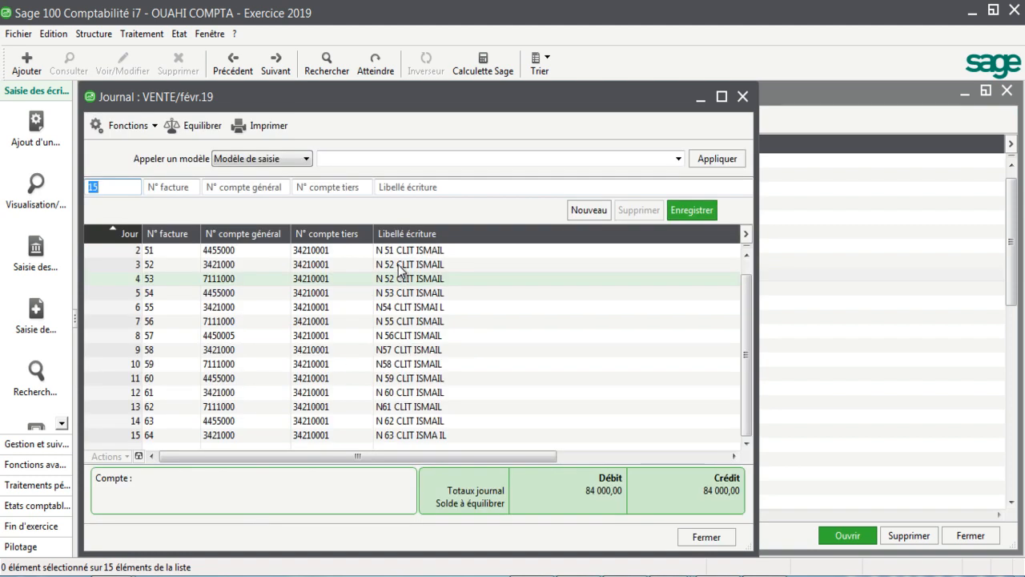
# Step: Maximize the VENTE/févr.19 journal window and bring all entry lines with their debit and credit amounts into view
pyautogui.doubleClick(397, 100)
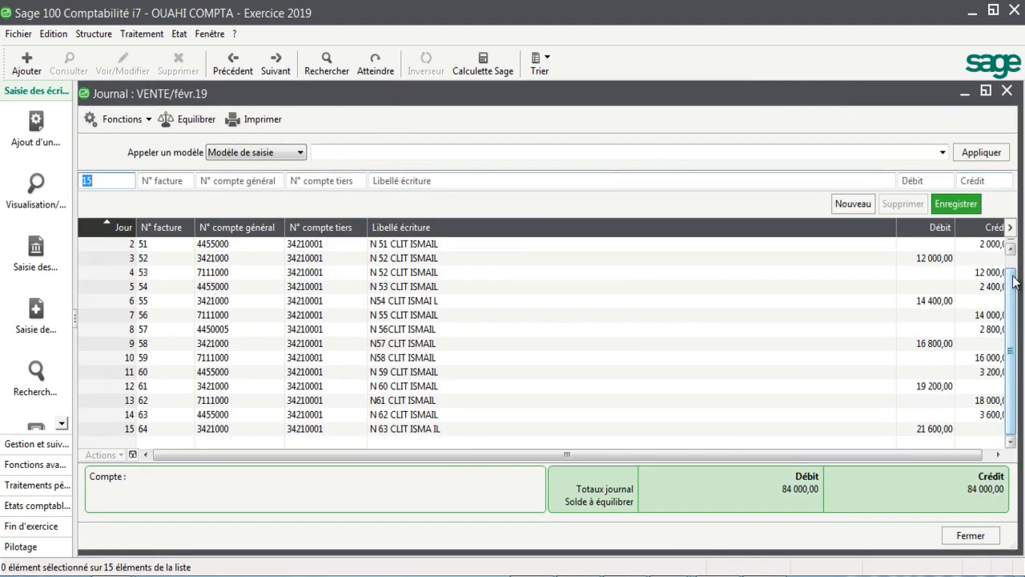
pyautogui.scroll(1, 1017, 289)
pyautogui.click(999, 454)
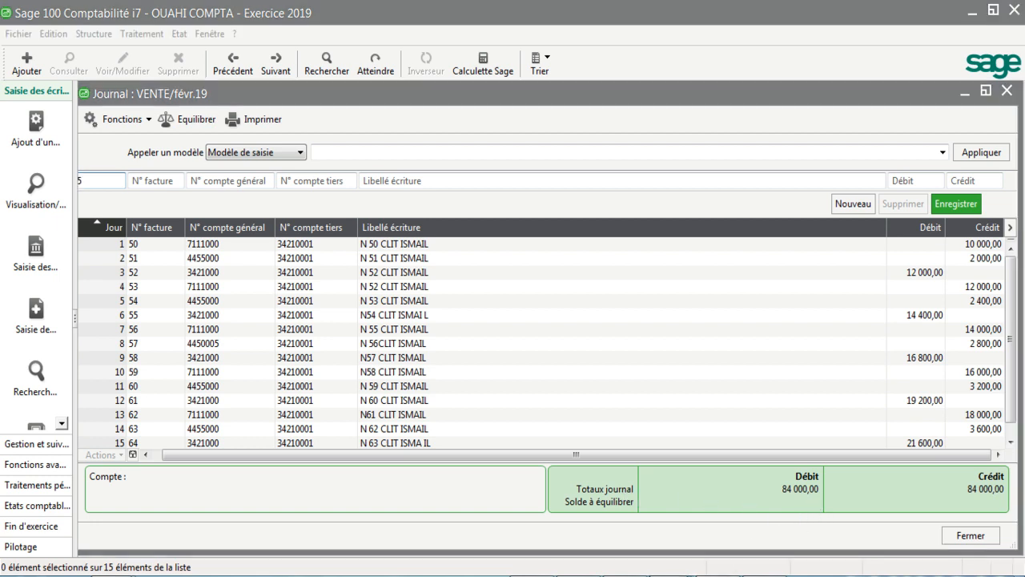
# Step: Switch to the ECR COM workbook in Excel, select the debit amounts G2:G16 to check their sum, and return to the Sage journal totals
pyautogui.moveTo(671, 576)
pyautogui.click(811, 542)
pyautogui.moveTo(602, 203); pyautogui.dragTo(626, 419)
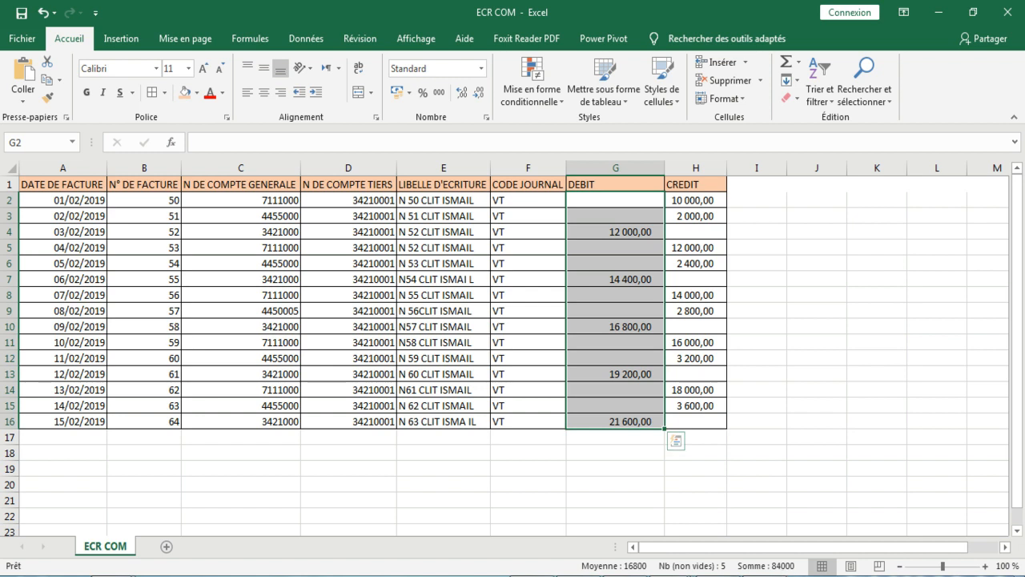
pyautogui.click(718, 576)
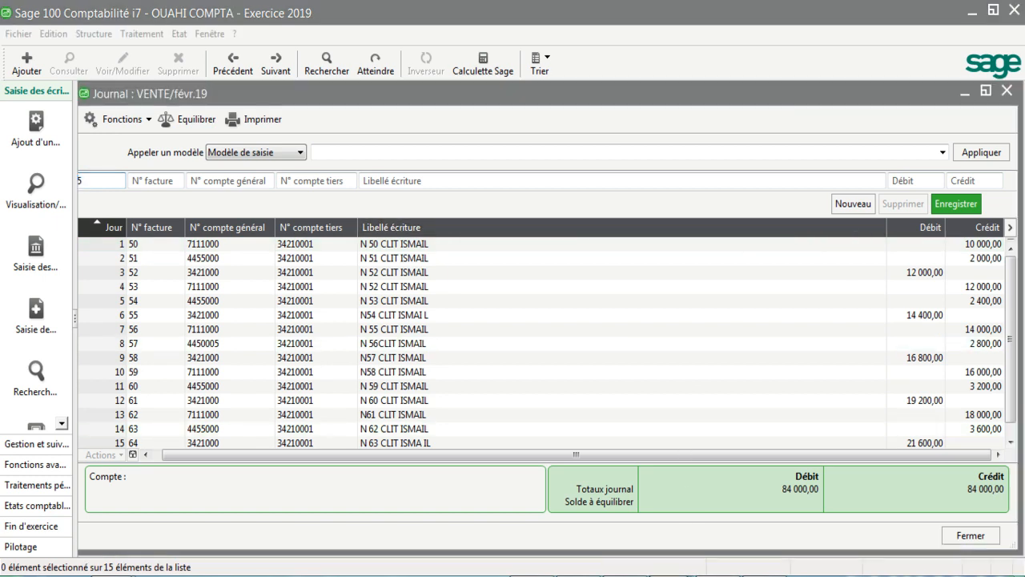
# Step: Recheck the source entries in the ECR COM Excel sheet against the imported VENTE journal lines, ending back in Sage 100 Comptabilité
pyautogui.moveTo(673, 570)
pyautogui.click(761, 513)
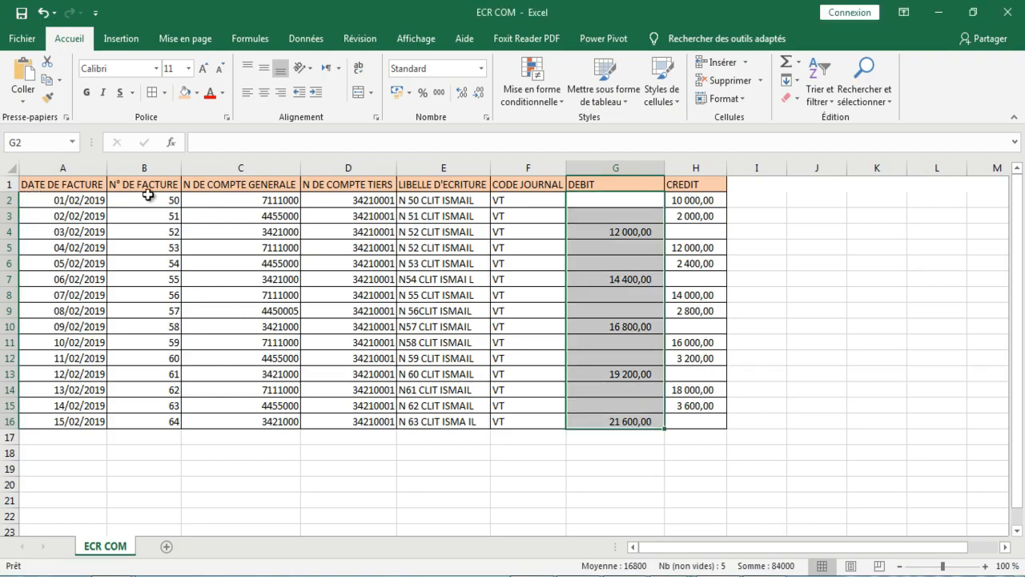
pyautogui.click(667, 571)
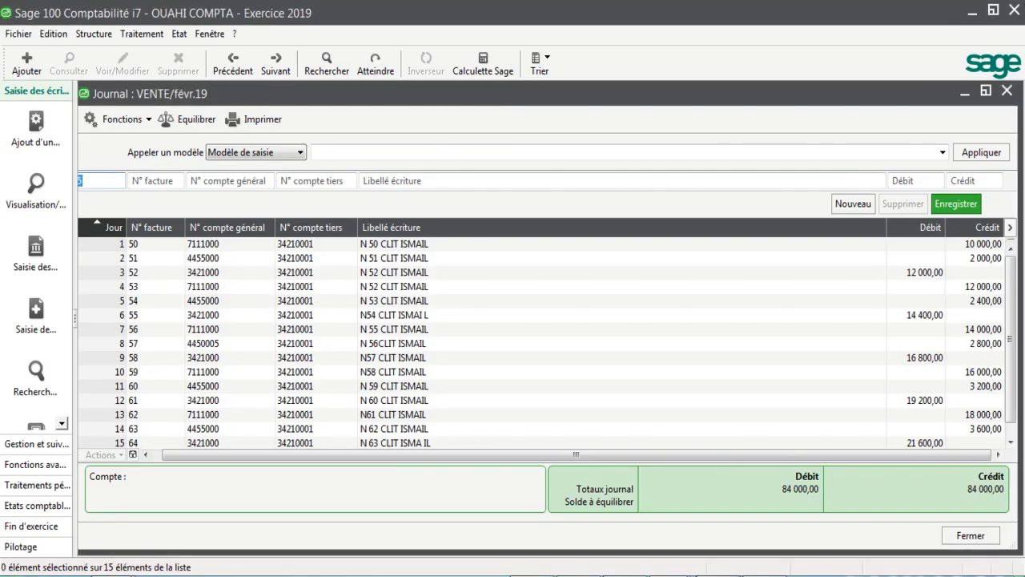